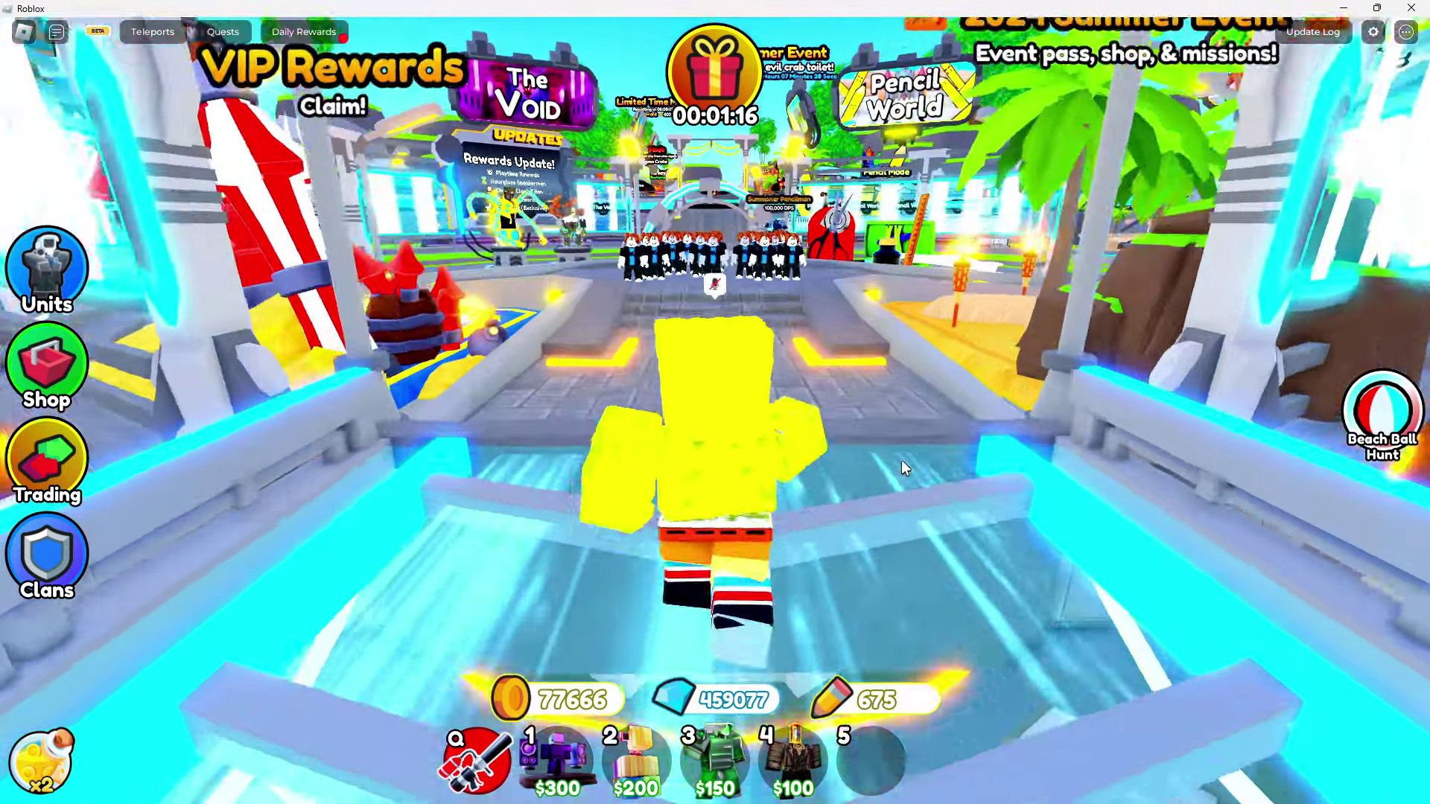
pyautogui.press('w')
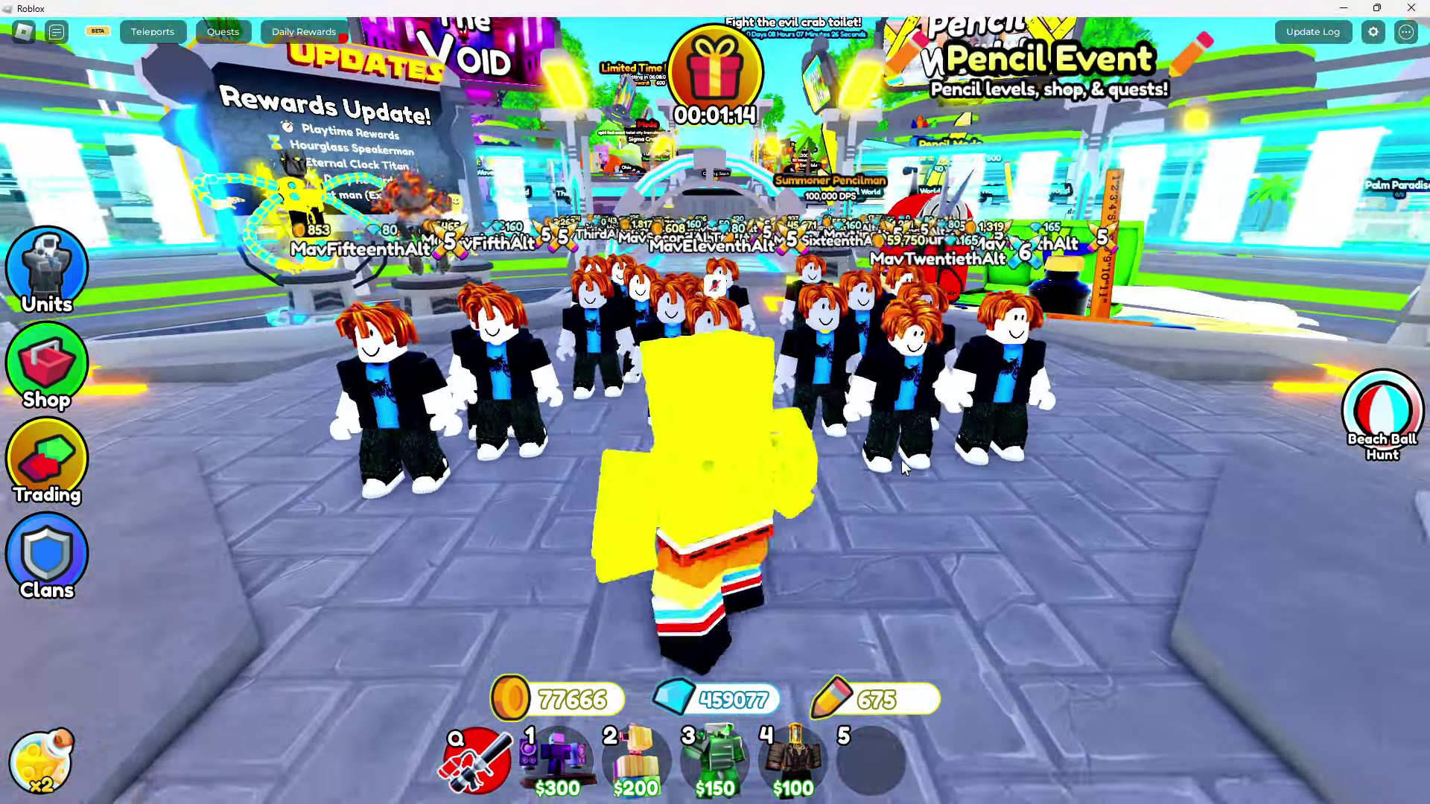
# Walk around the lobby, then open and close the Units inventory panel
pyautogui.press('s')
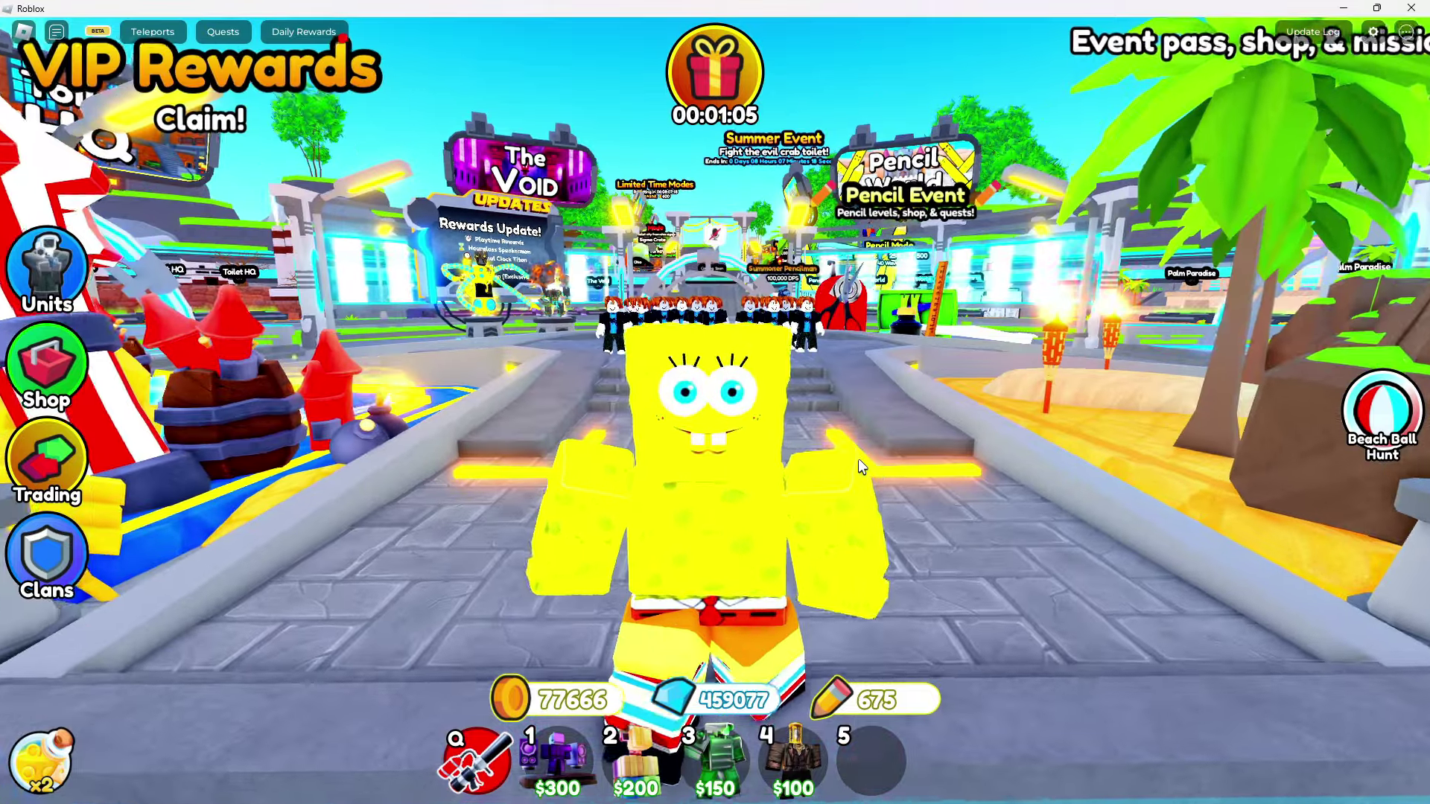
pyautogui.press('w')
pyautogui.click(47, 268)
pyautogui.moveTo(544, 287)
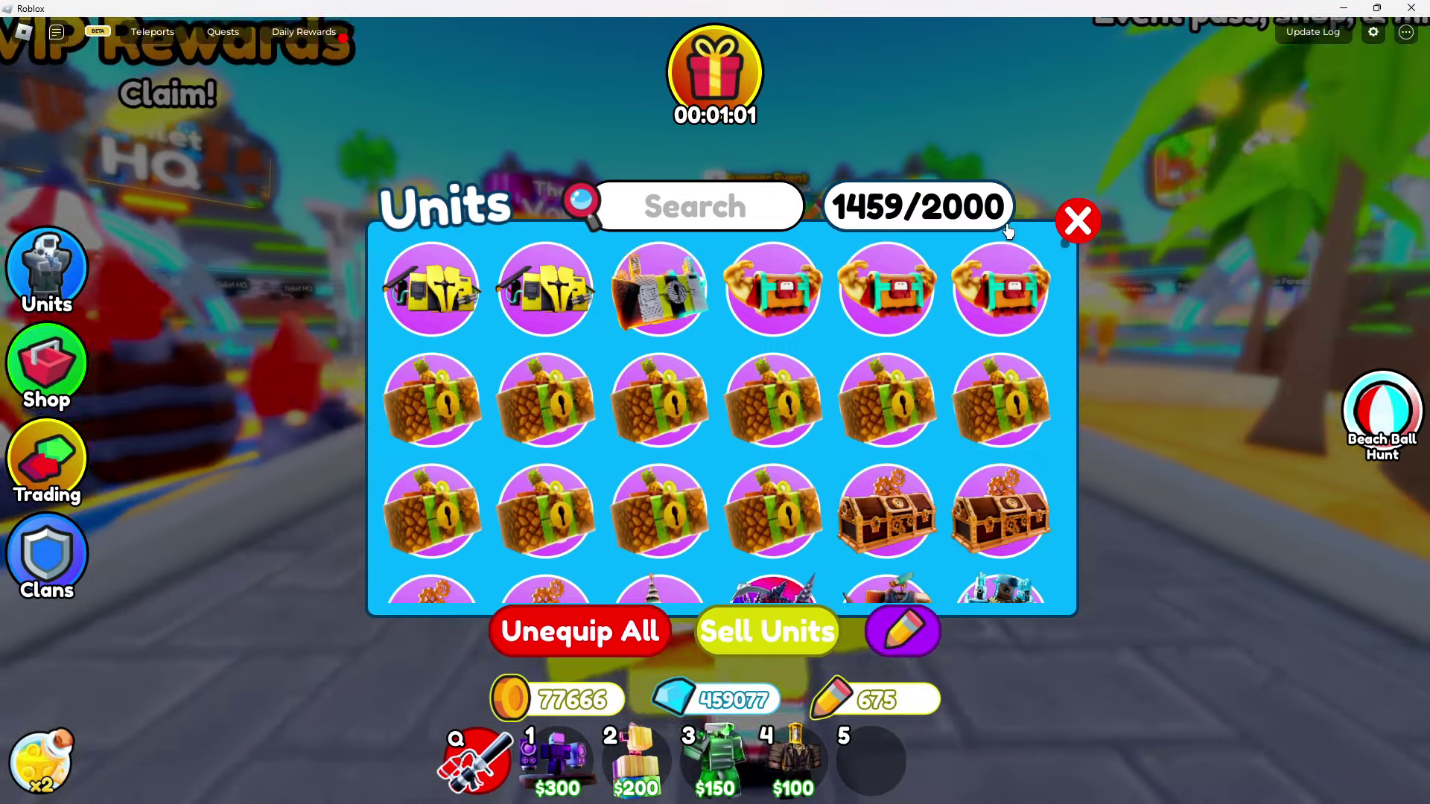
pyautogui.click(1076, 222)
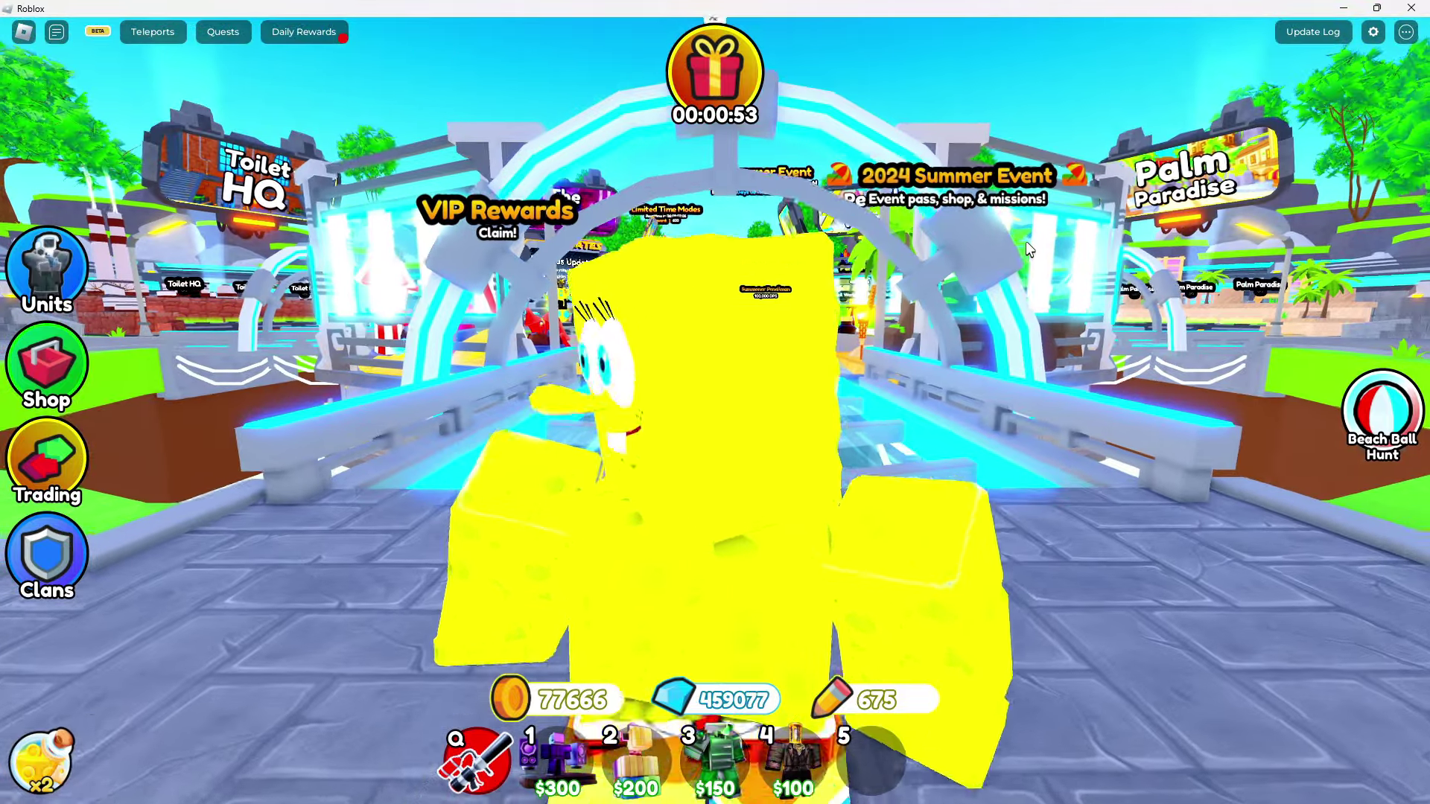
# Finish the 800-gem trade for the Upgraded Titan Cinemaman and dismiss the success dialog
pyautogui.press('s')
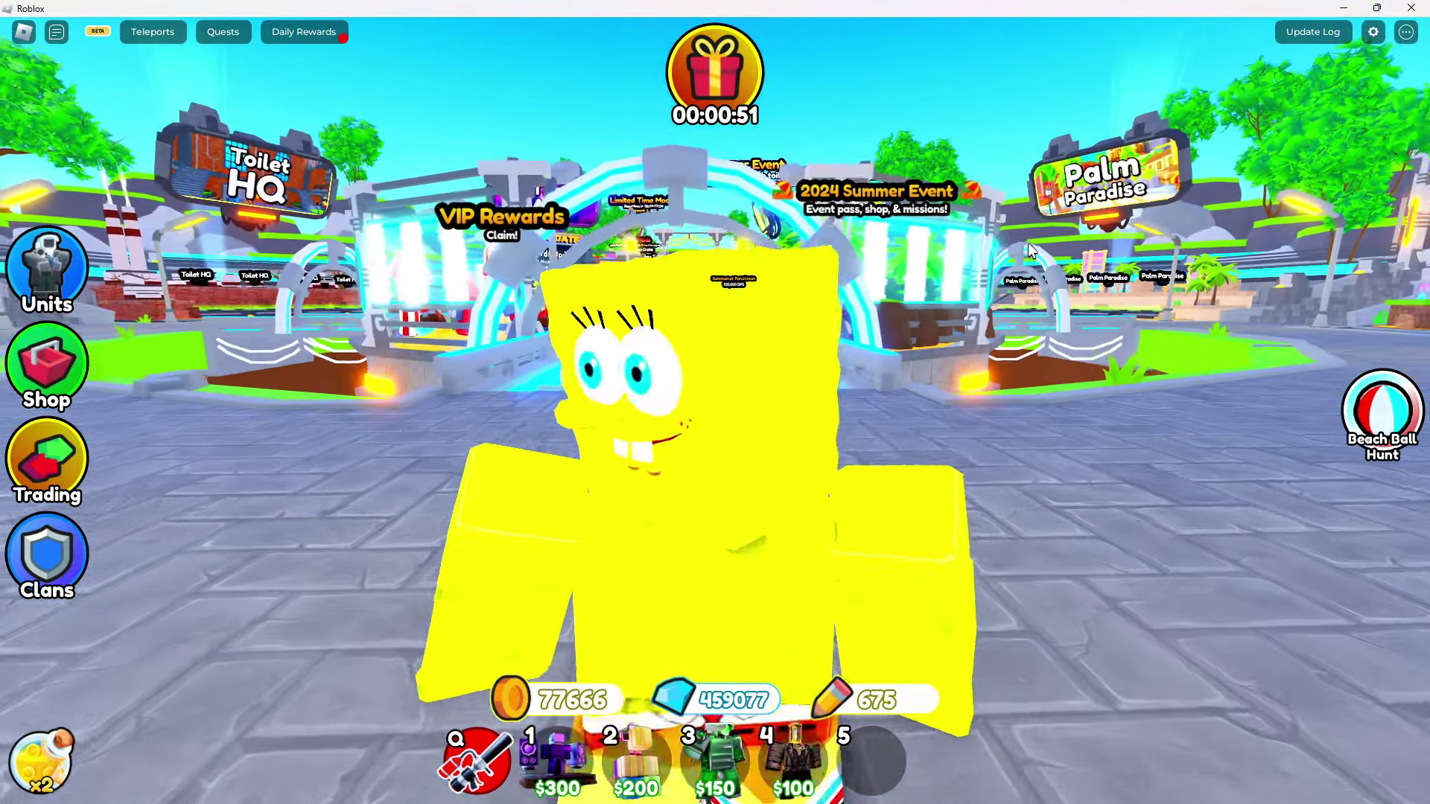
pyautogui.press('s')
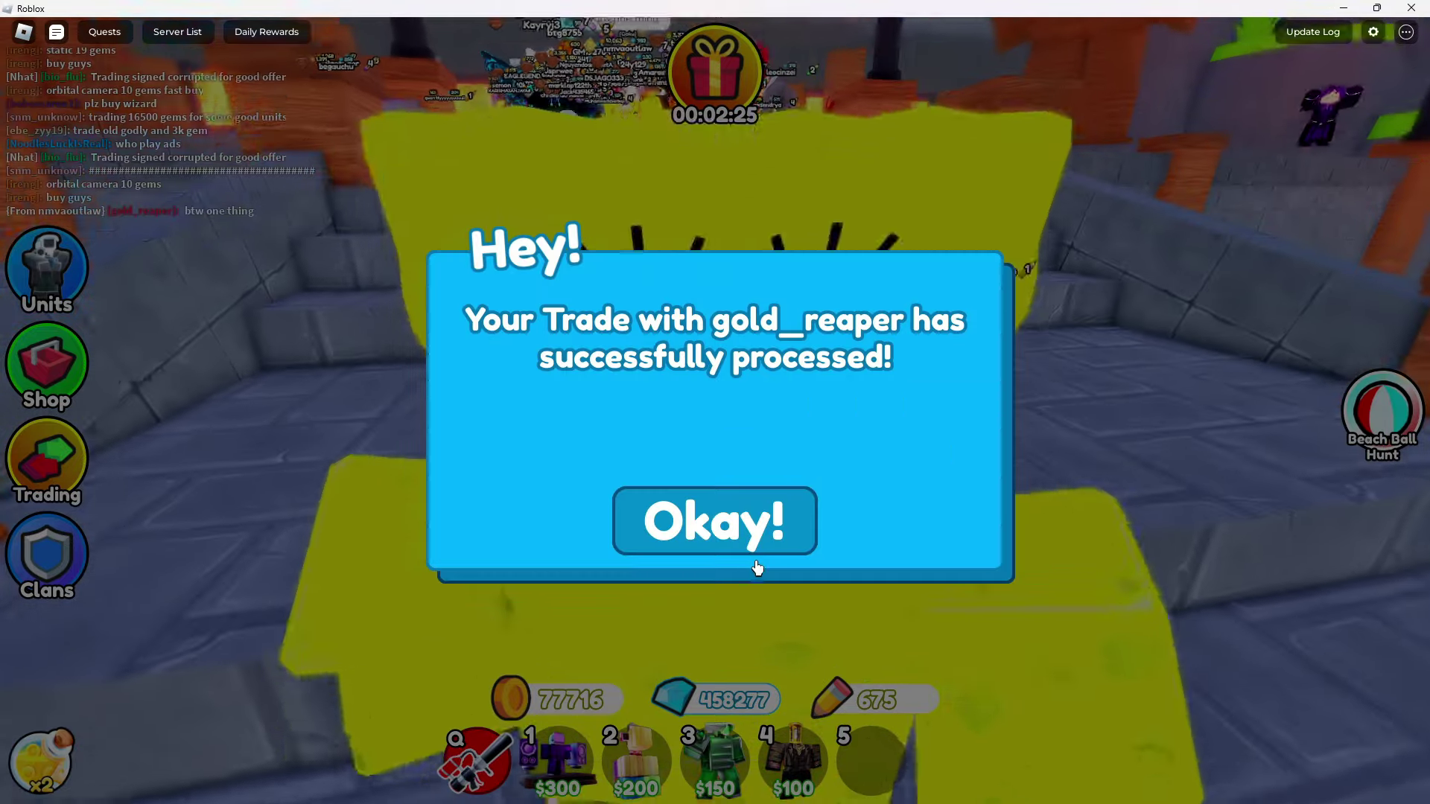
pyautogui.click(746, 533)
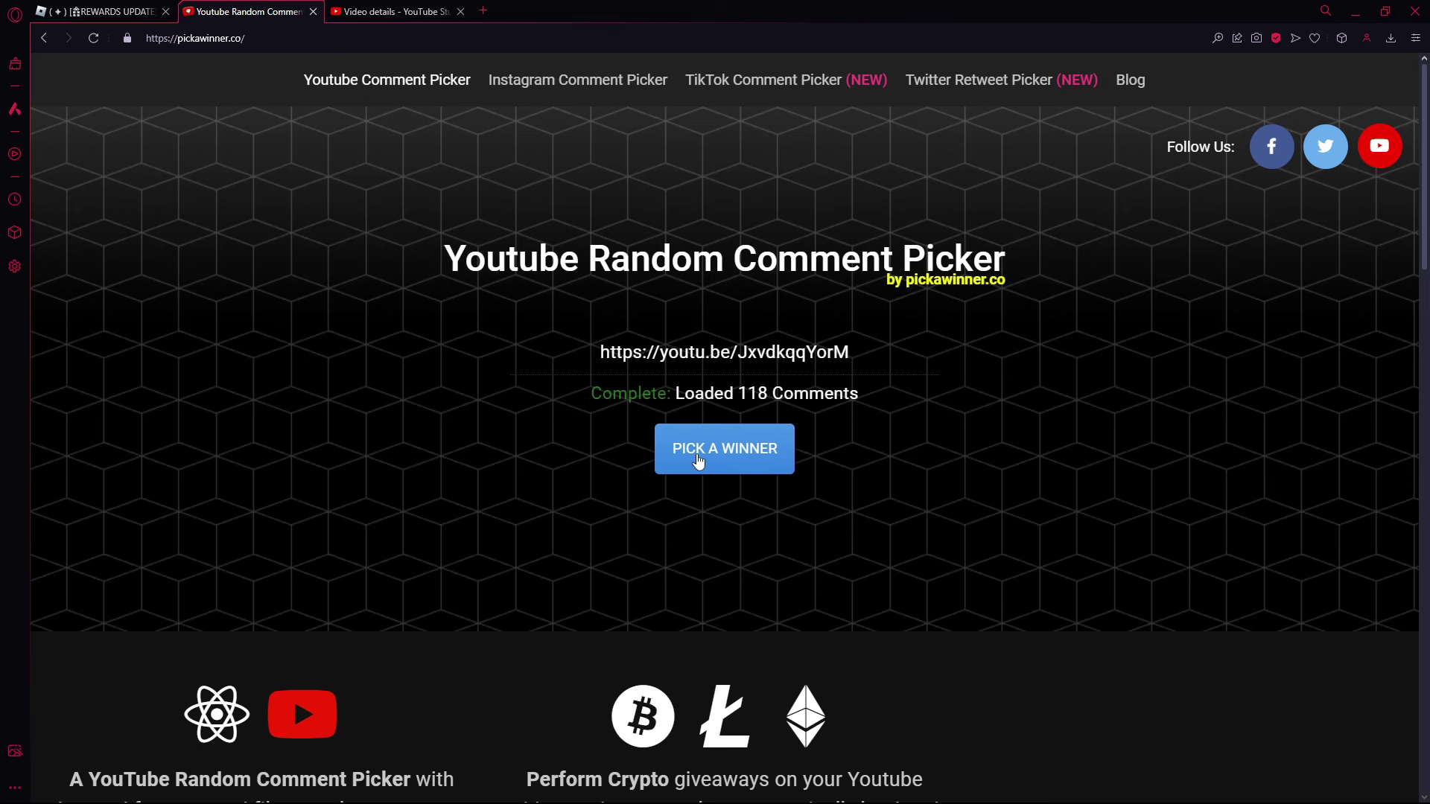
# Draw a random winner from the 118 comments and select the winner's username
pyautogui.click(725, 460)
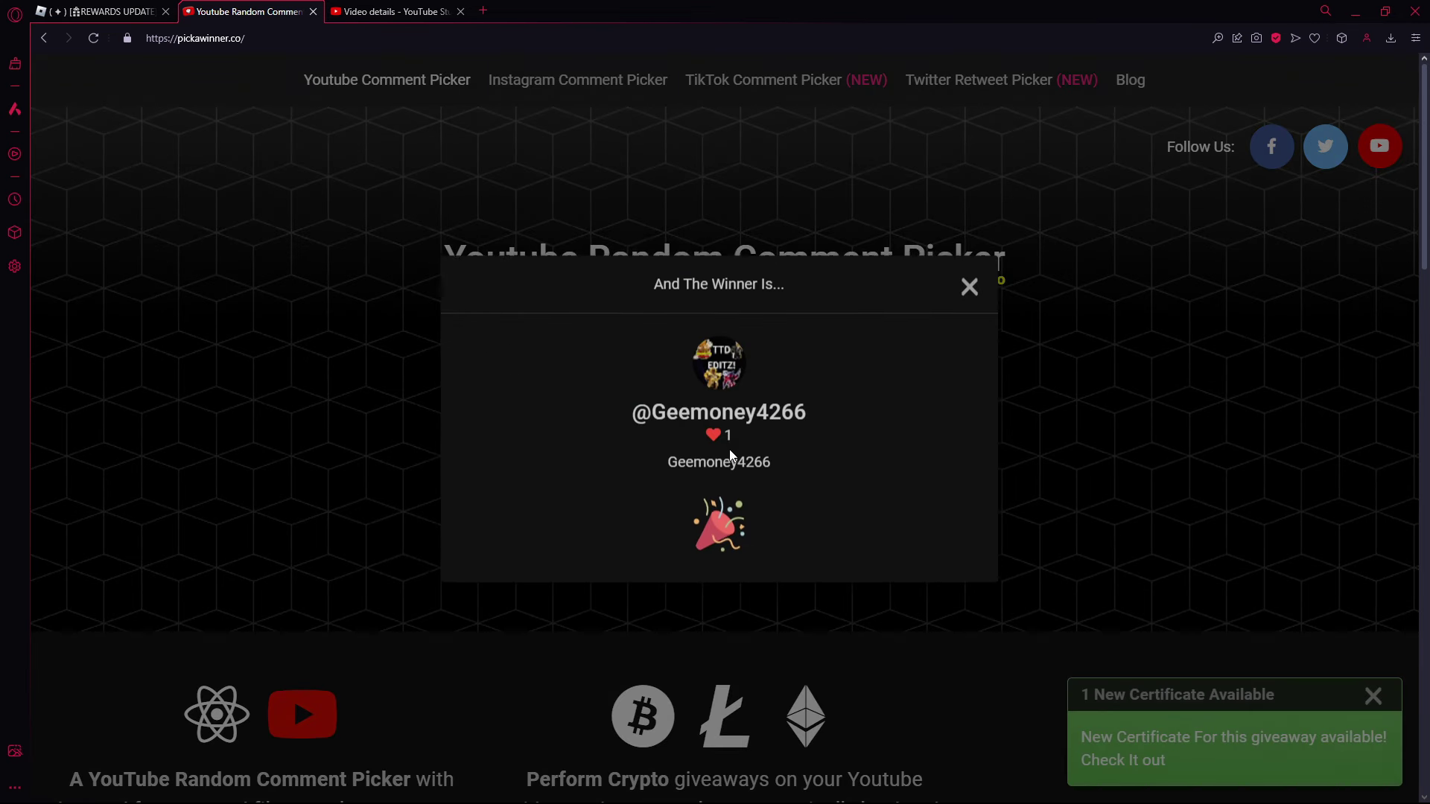
pyautogui.doubleClick(729, 471)
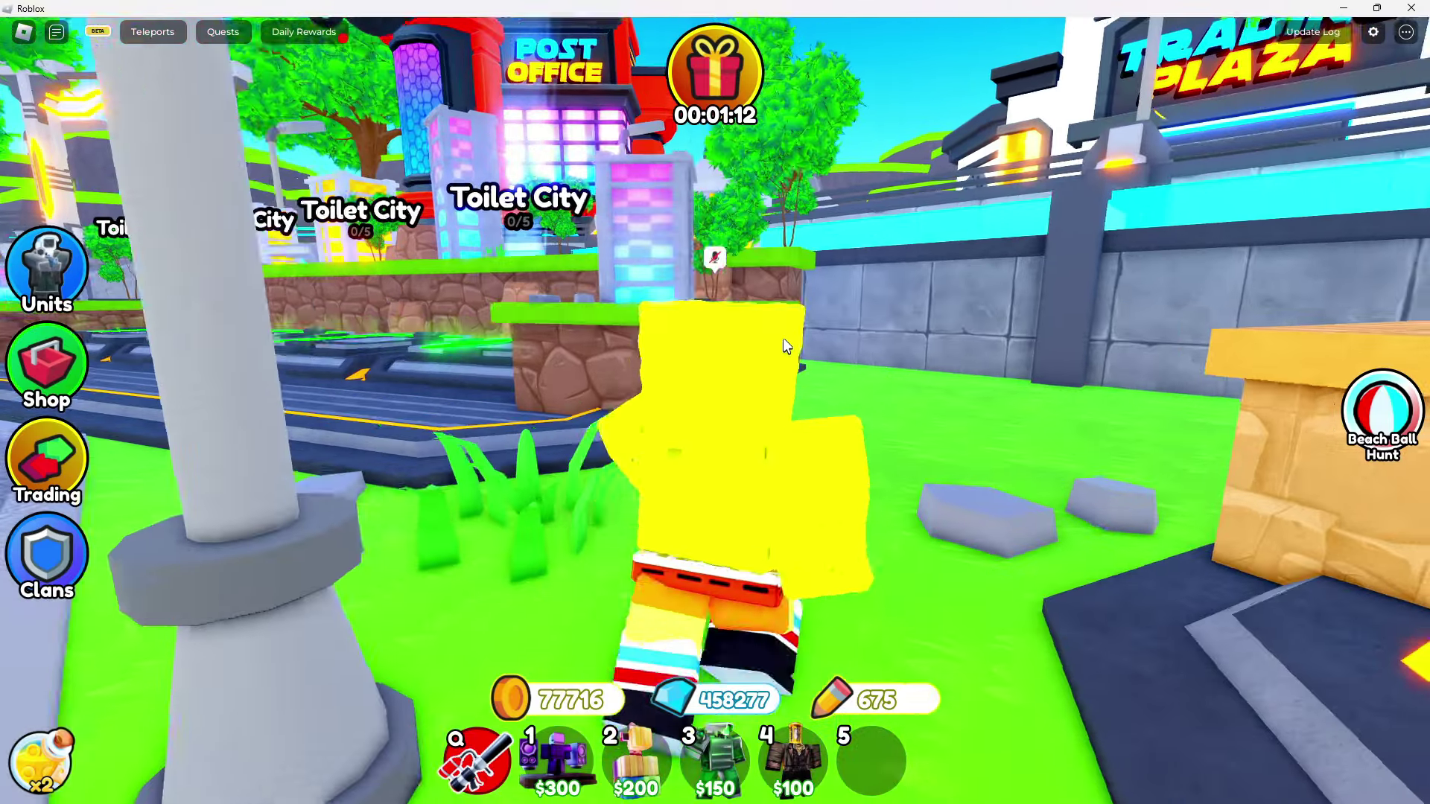
pyautogui.press('w')
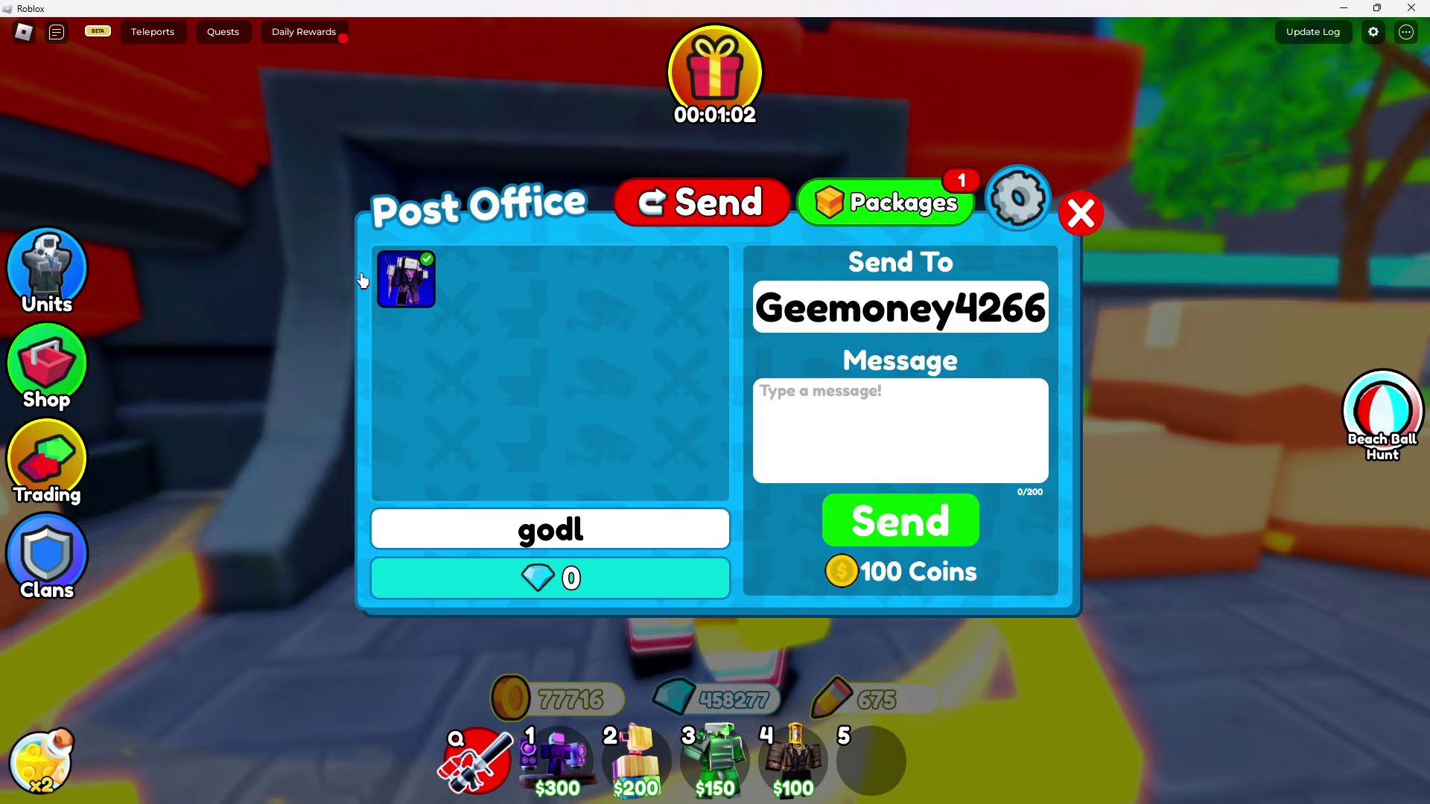
# Mail the chosen unit to the winner for 100 coins, then confirm the Units prompt
pyautogui.click(390, 273)
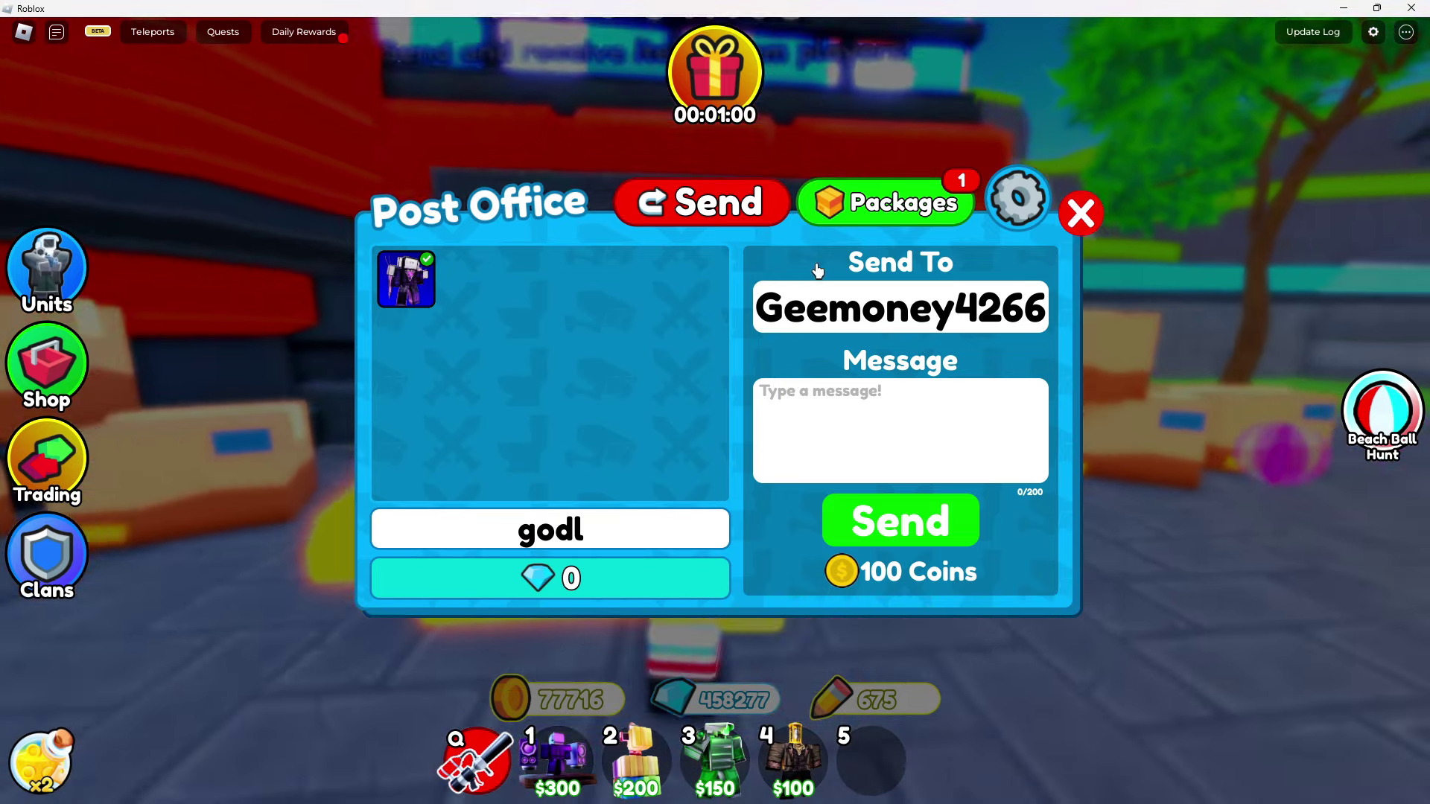
pyautogui.press('s')
pyautogui.click(47, 268)
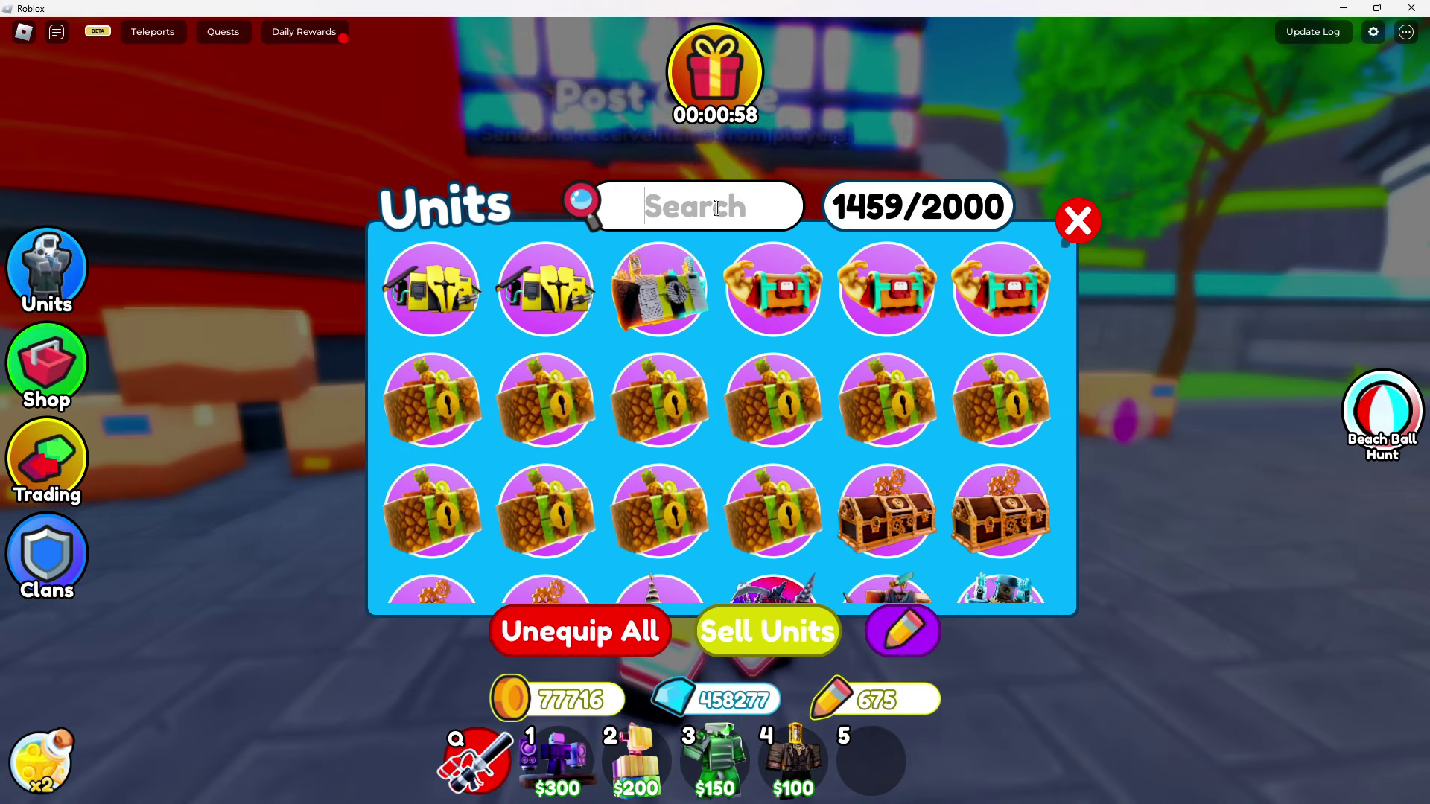
pyautogui.write('godly')
pyautogui.click(830, 518)
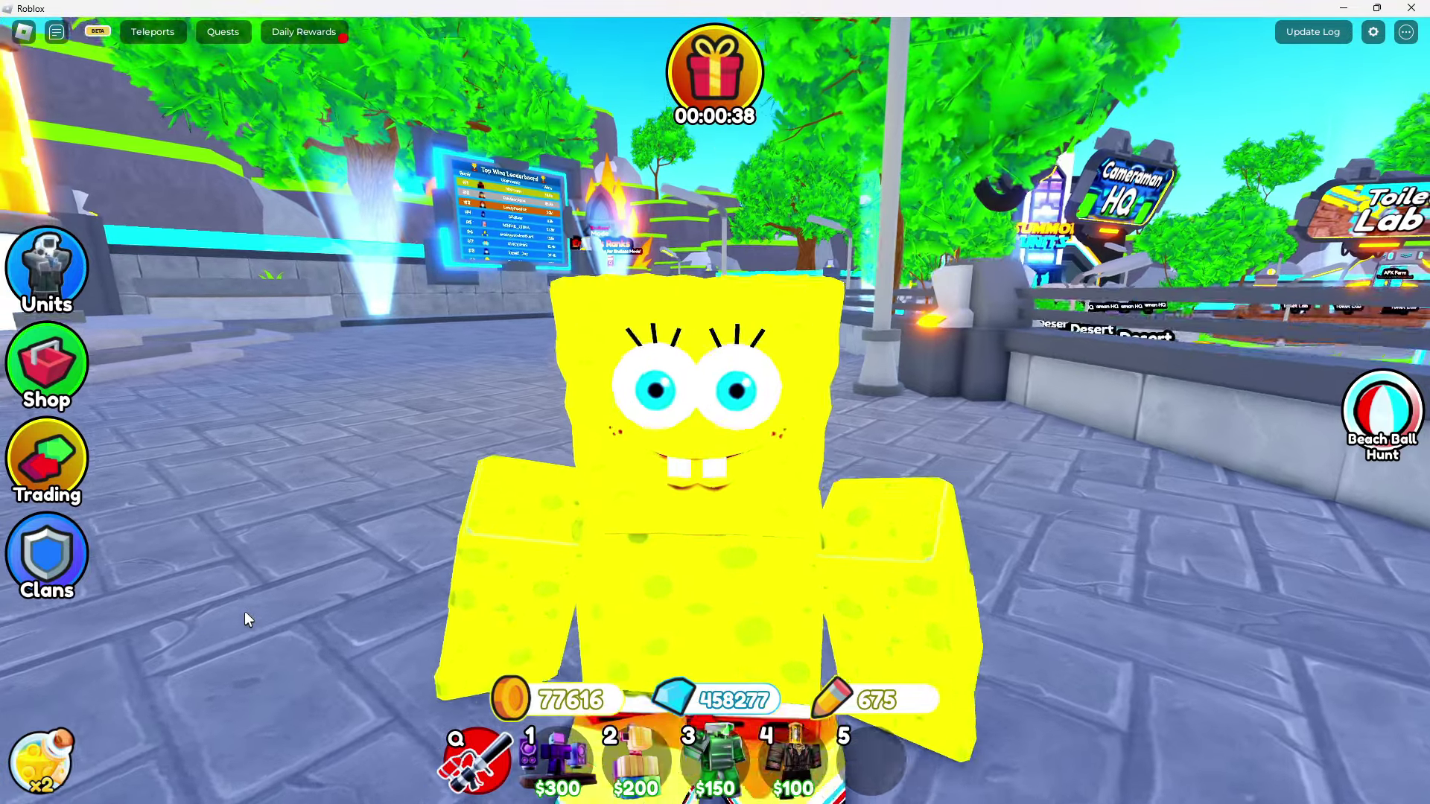
pyautogui.press('s')
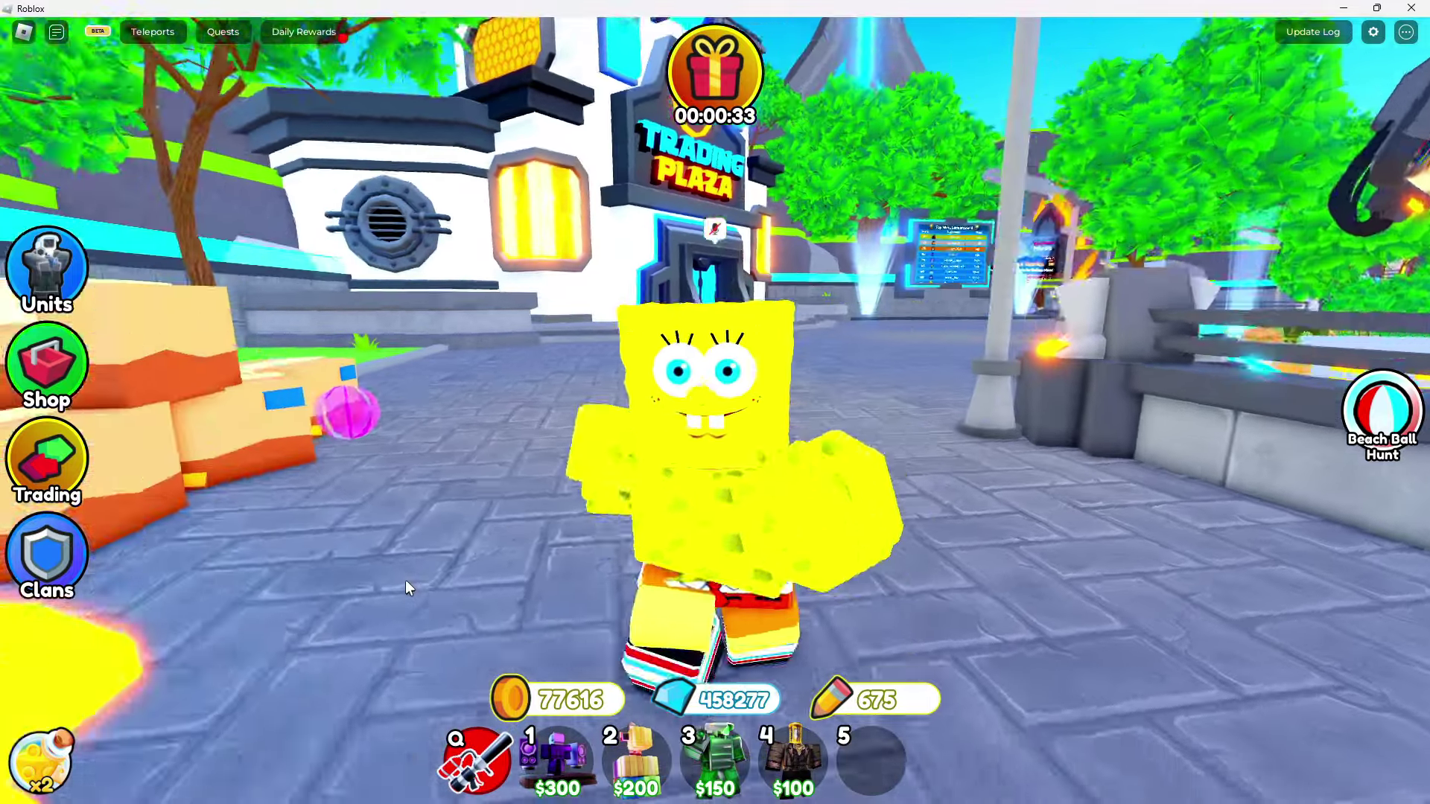
pyautogui.press('s')
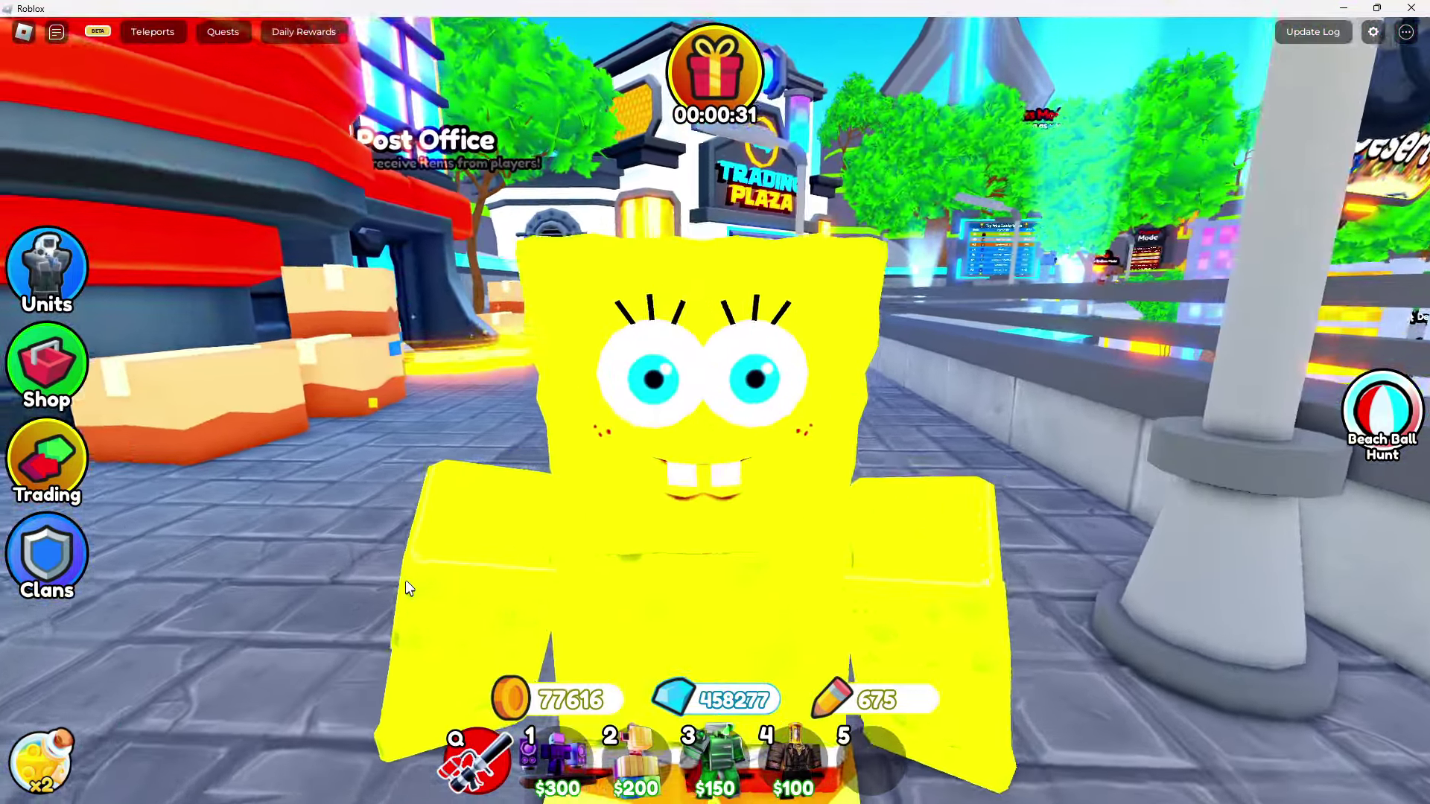
pyautogui.press('s')
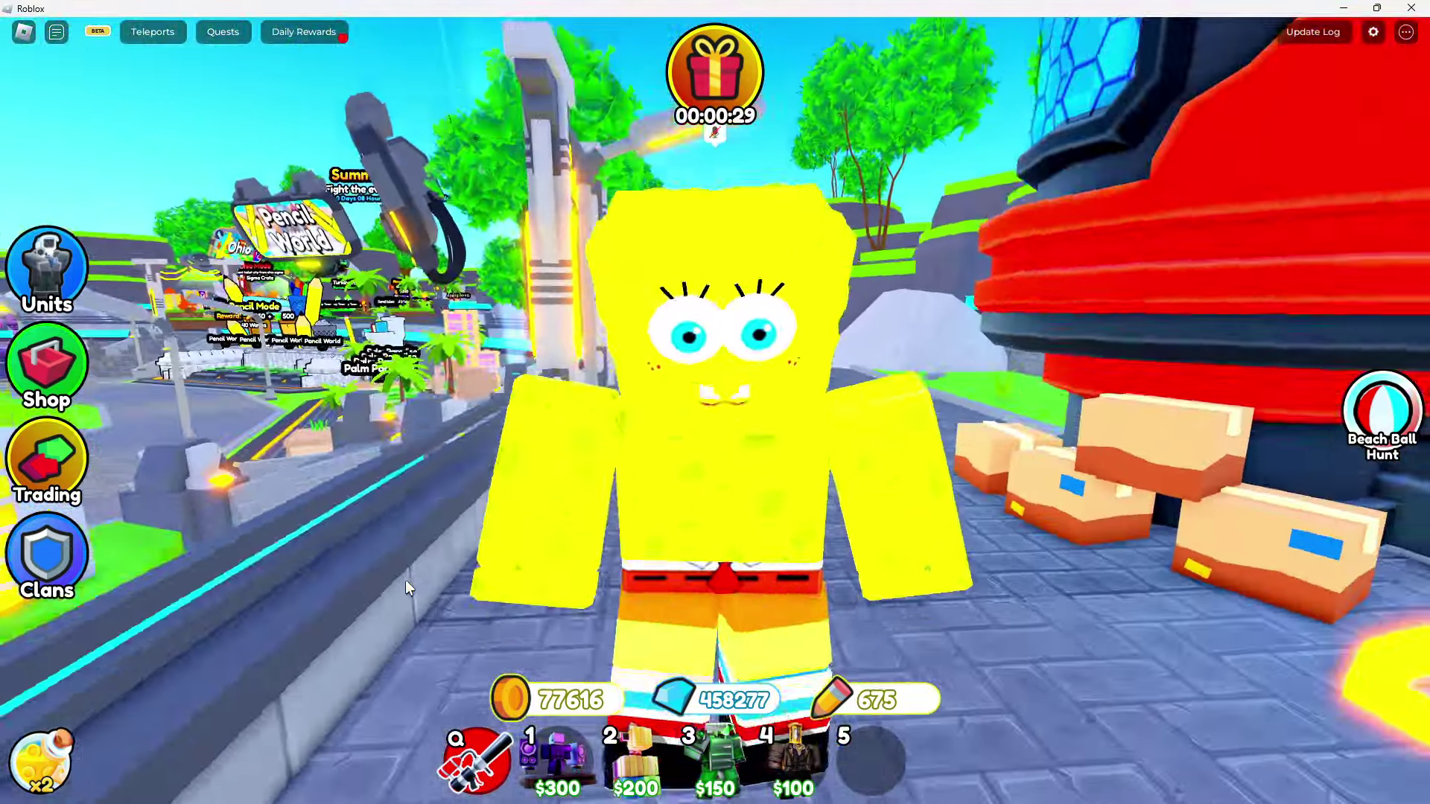
pyautogui.press('a')
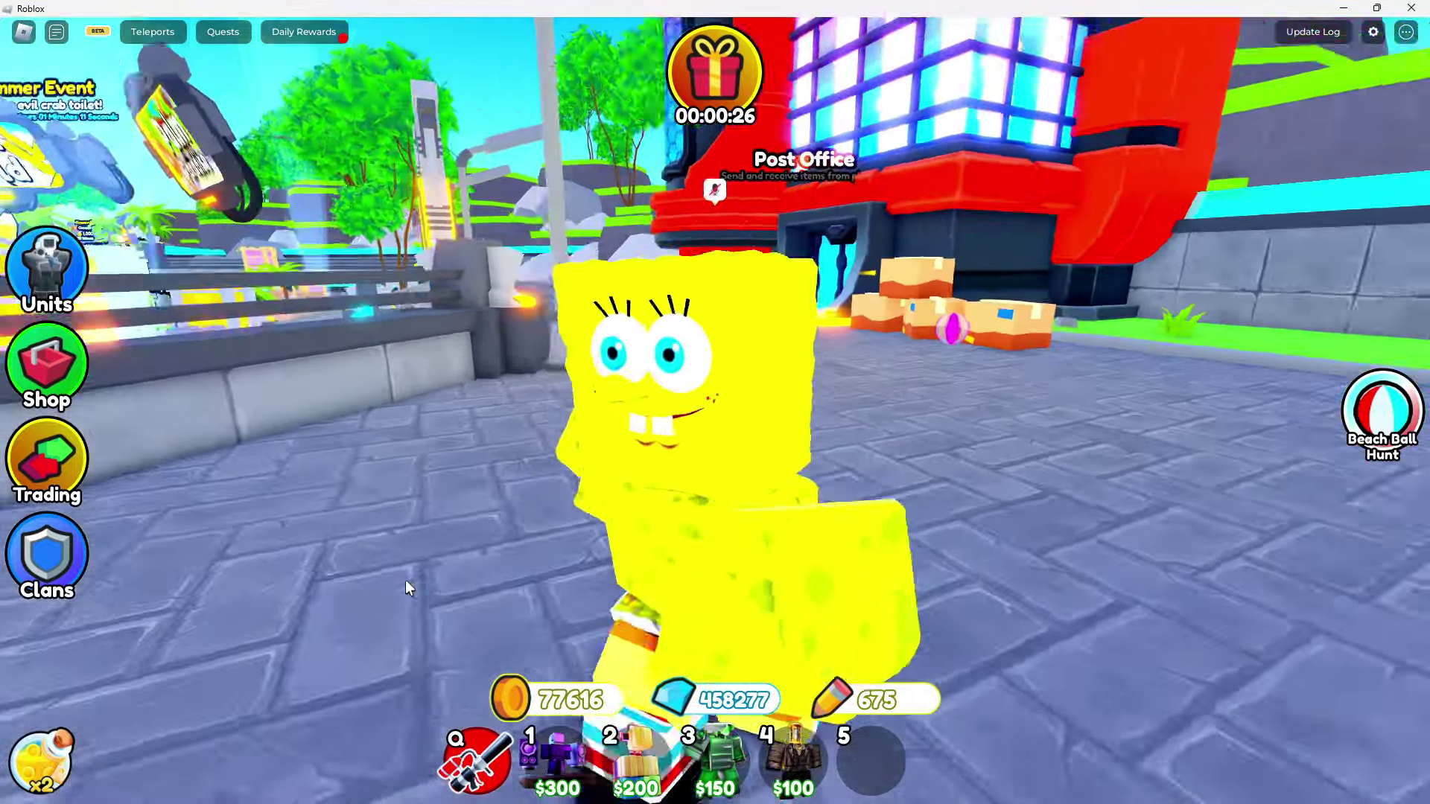
pyautogui.press('s')
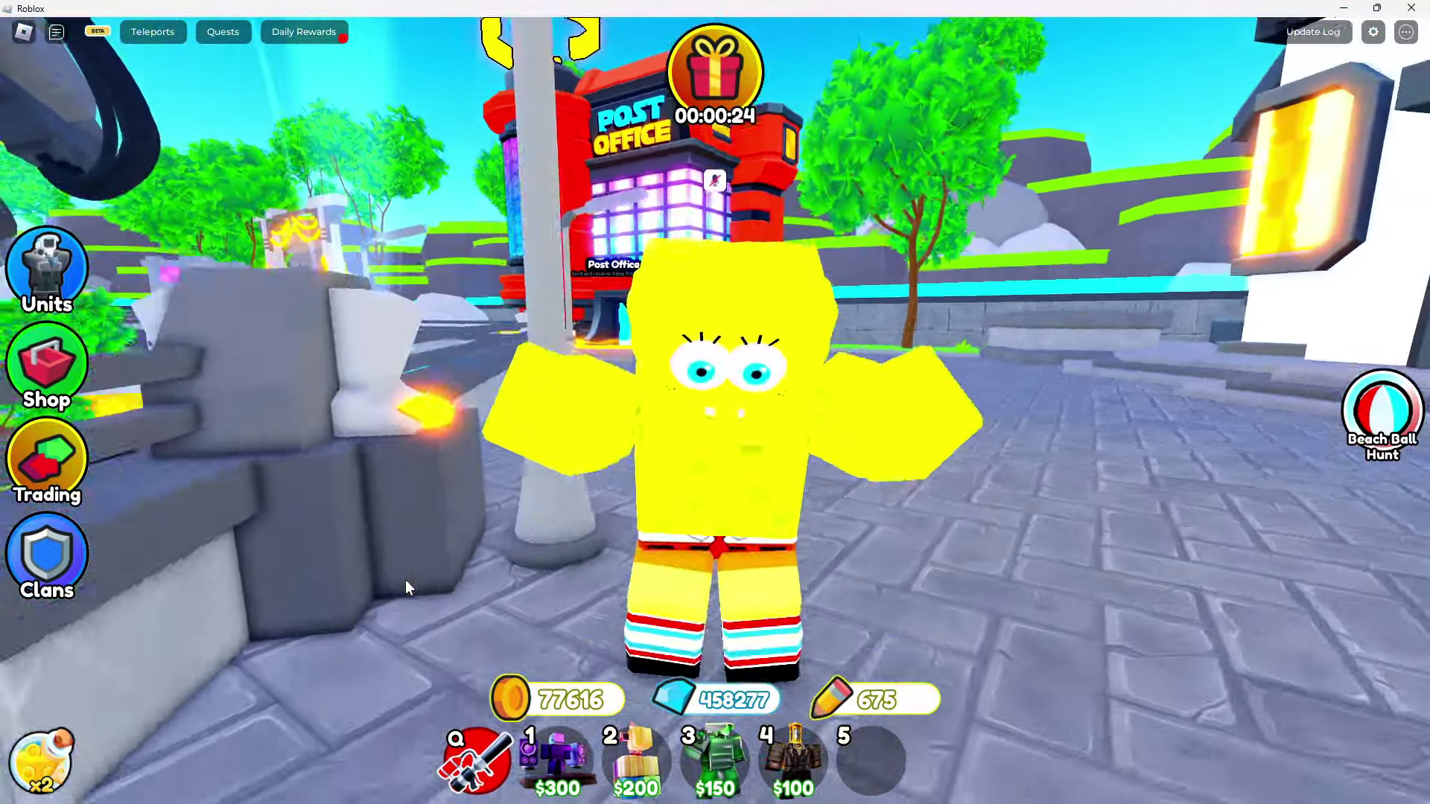
pyautogui.press('s')
pyautogui.scroll(-3, 832, 462)
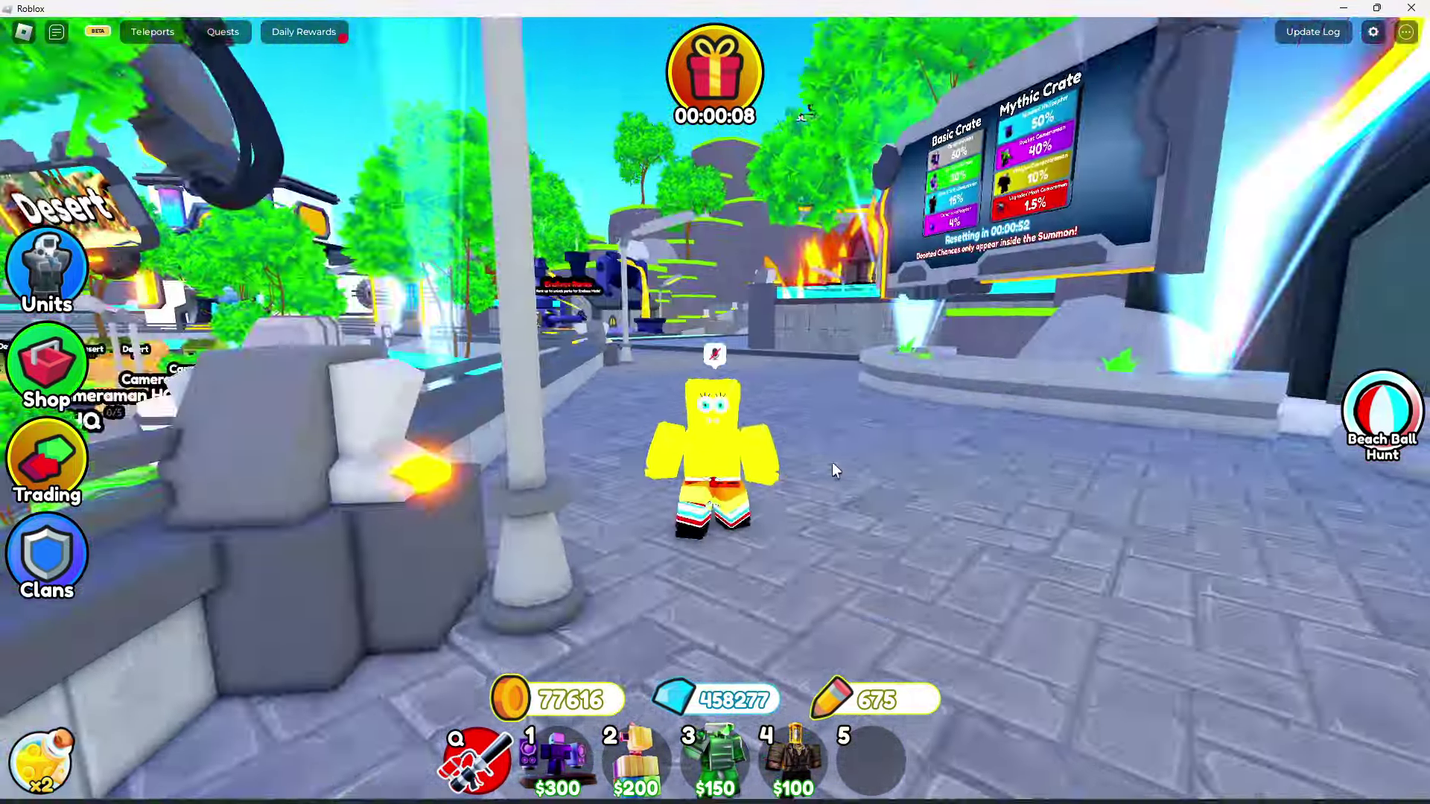
pyautogui.press('s')
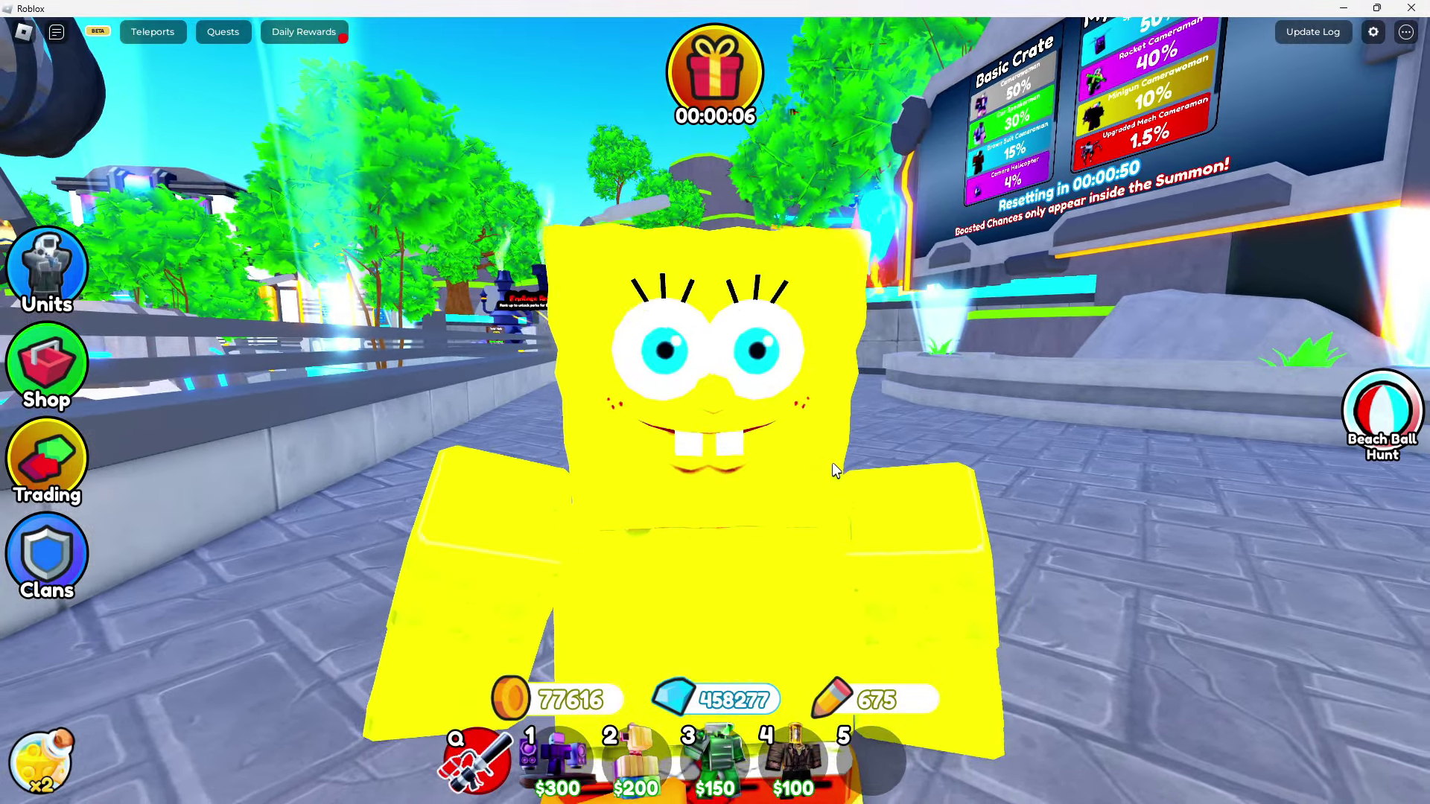
pyautogui.press('s')
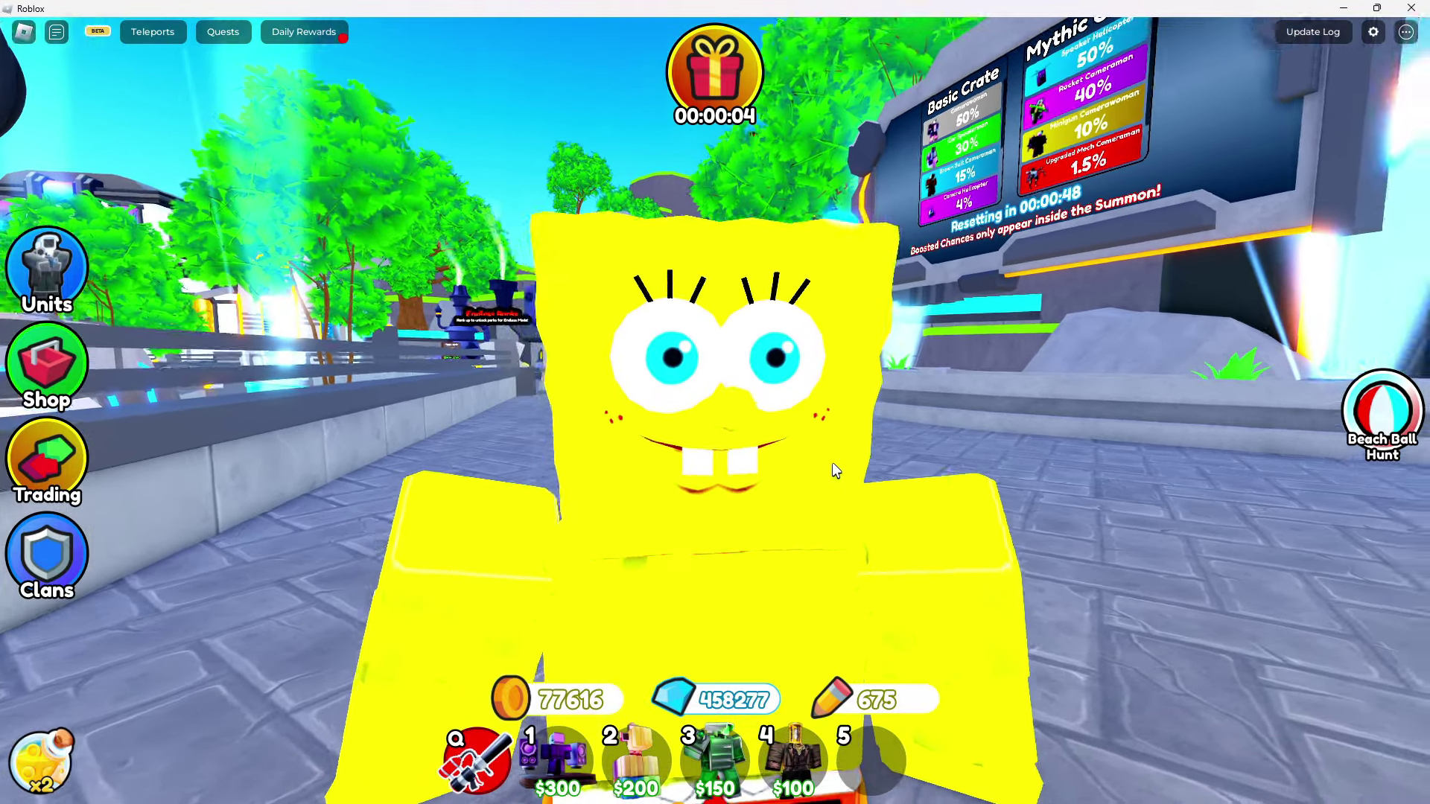
pyautogui.press('s')
pyautogui.scroll(-2, 833, 471)
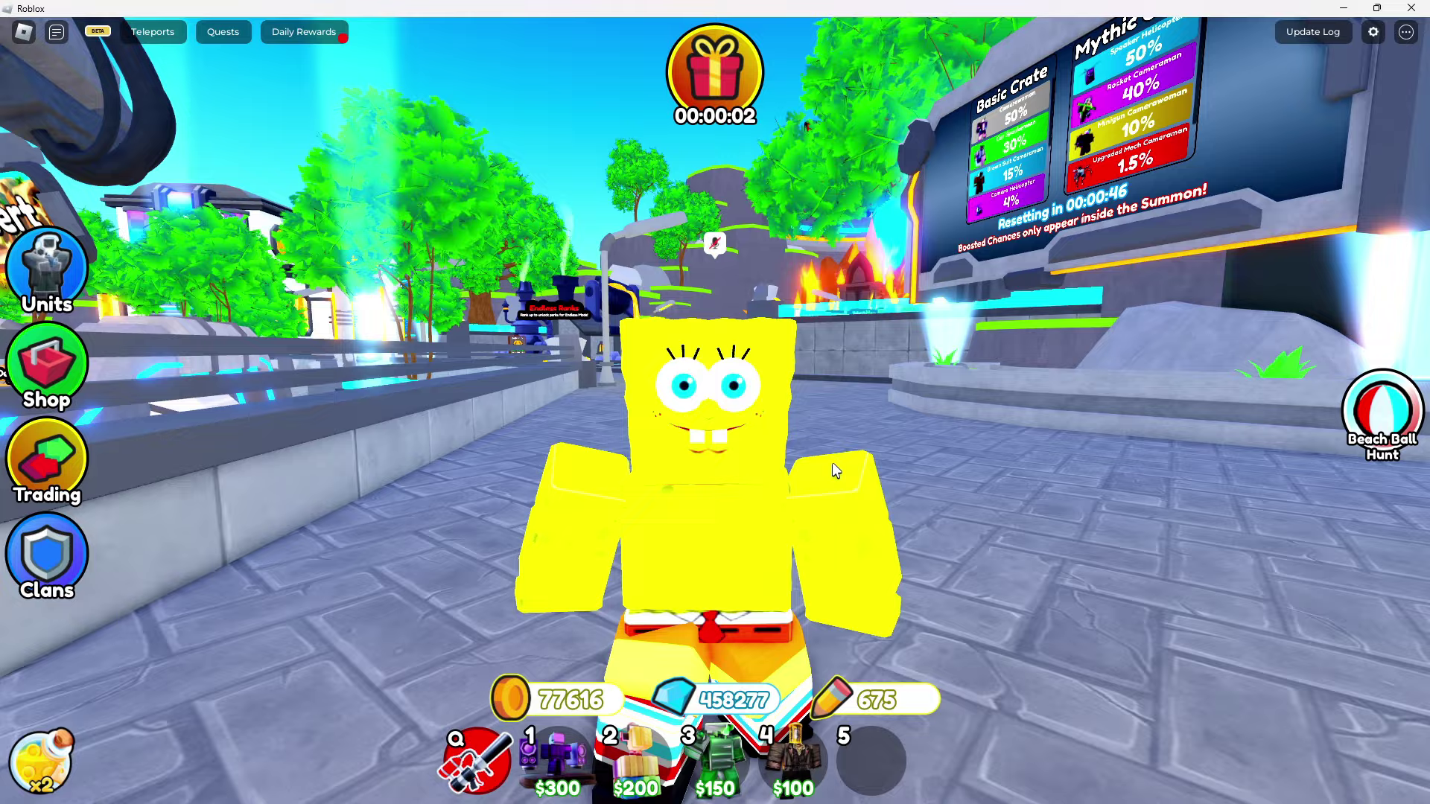
pyautogui.press('w')
pyautogui.press('s')
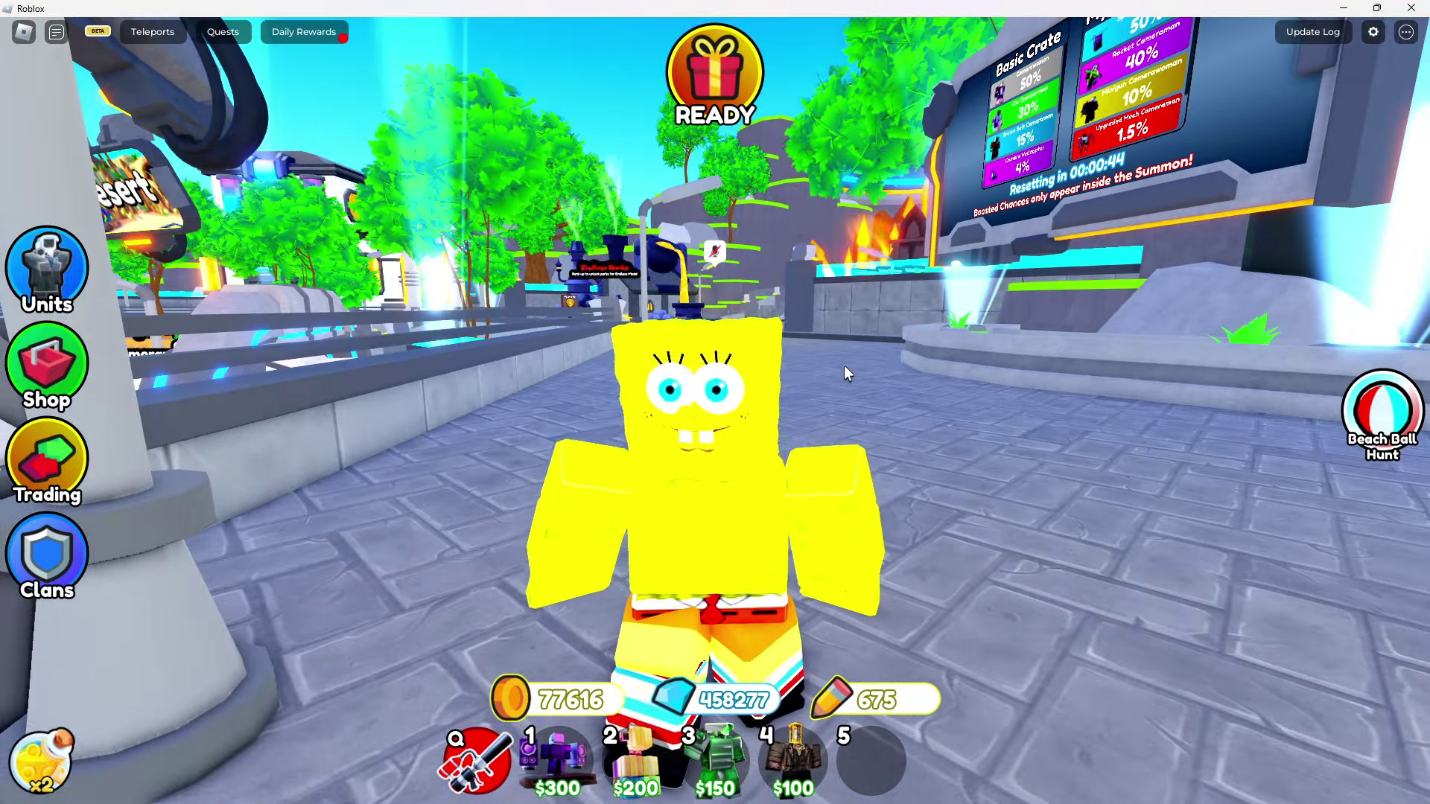
pyautogui.press('a')
pyautogui.press('s')
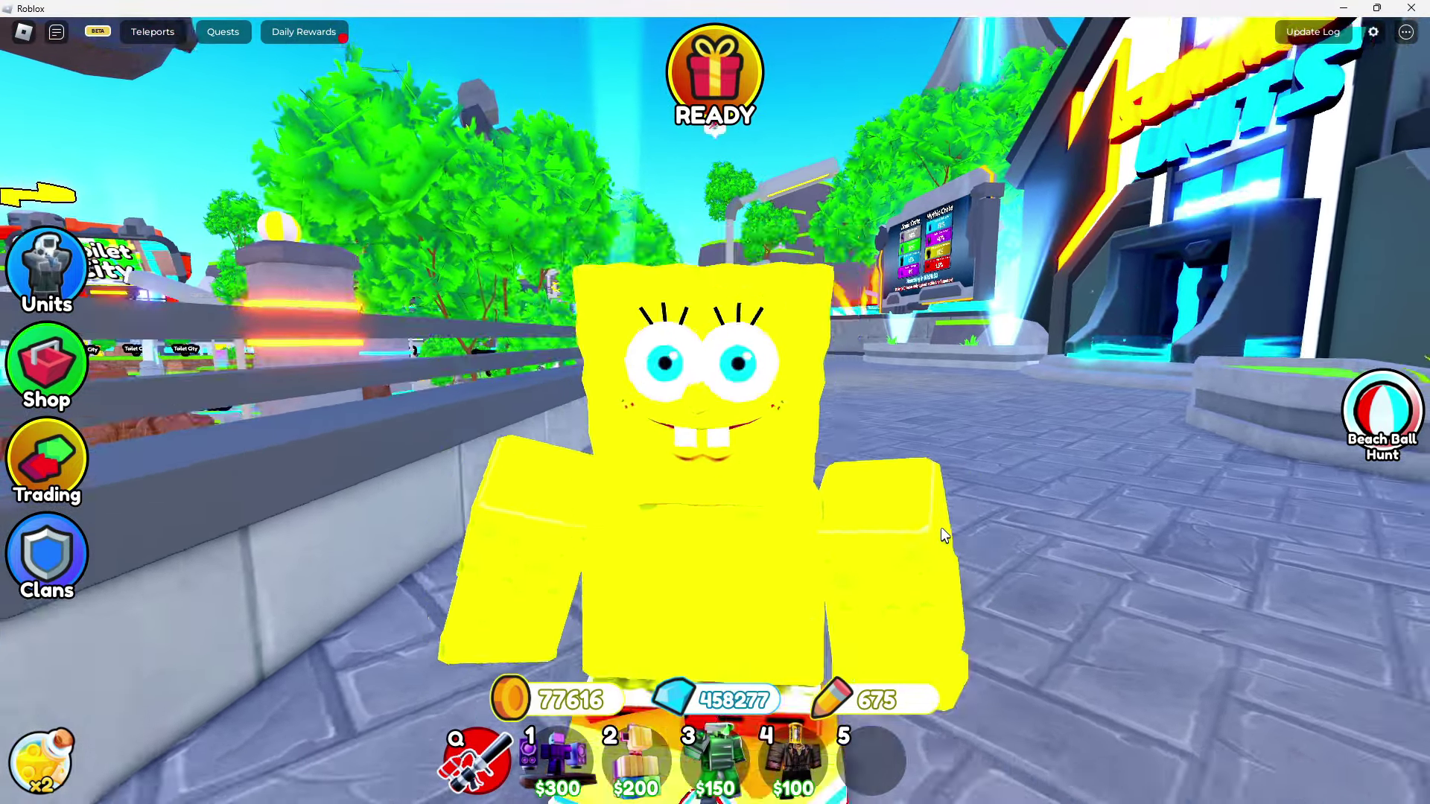
pyautogui.press('s')
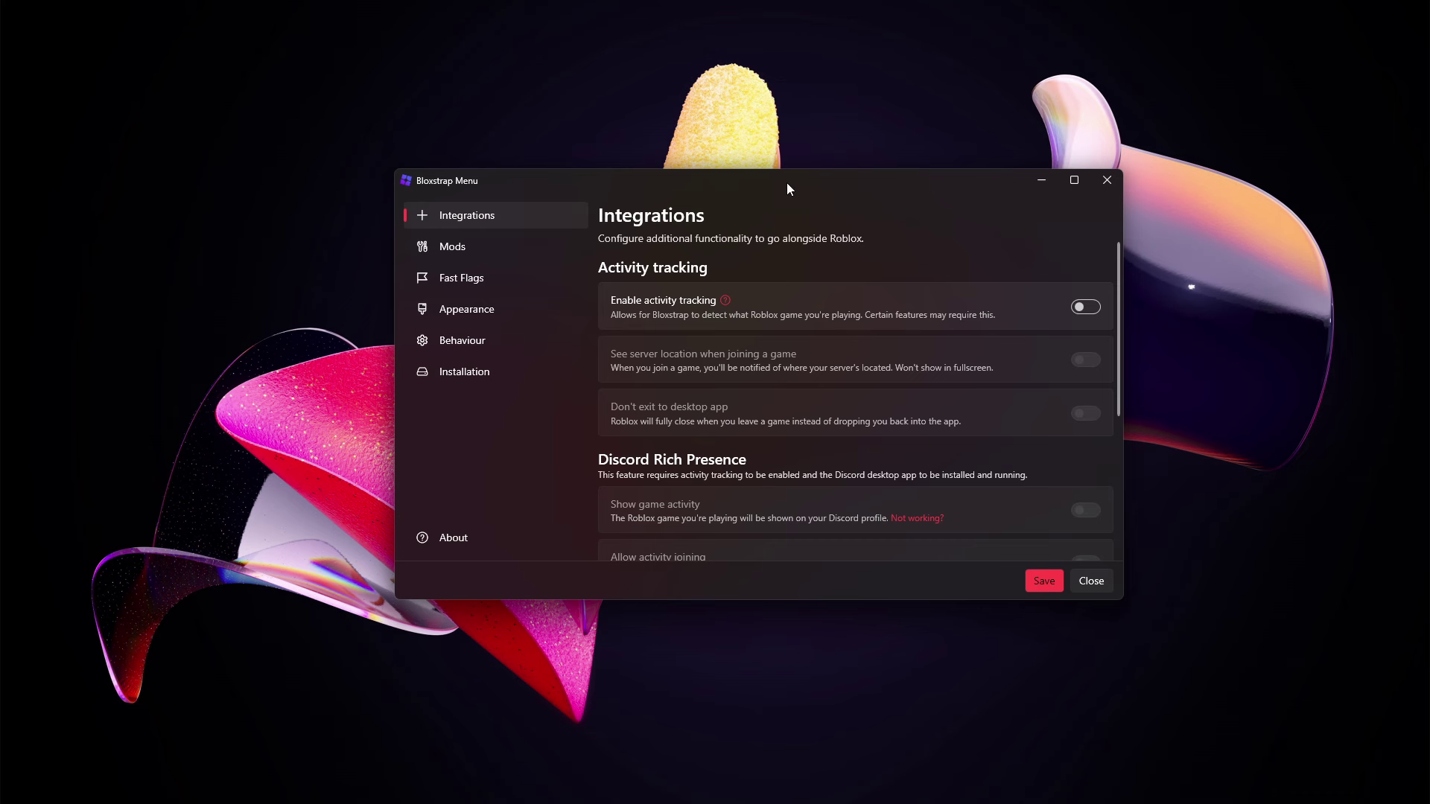
# Change Bloxstrap's Framerate limit fast flag from 1000 to 5 and save it
pyautogui.moveTo(787, 182); pyautogui.dragTo(772, 217)
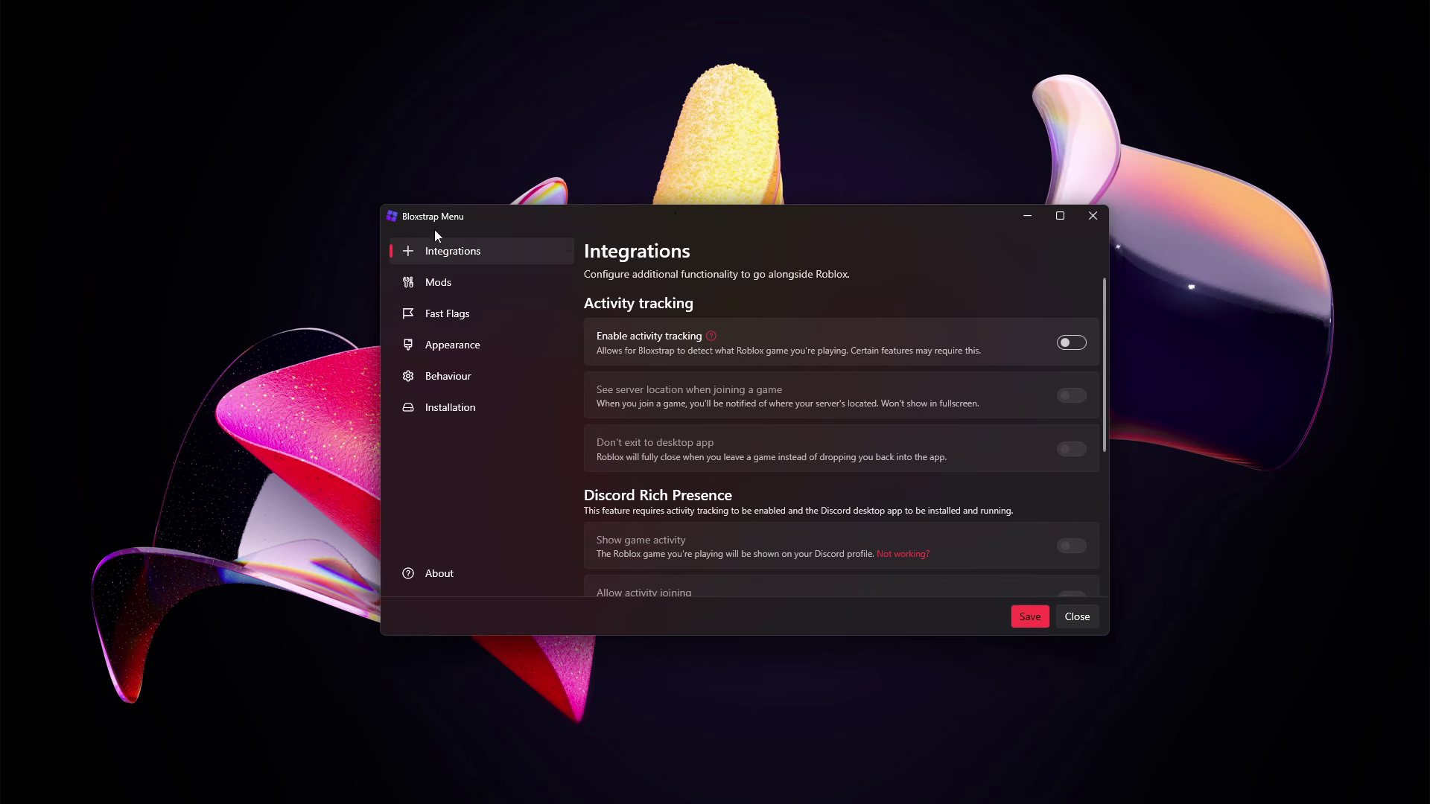
pyautogui.click(477, 316)
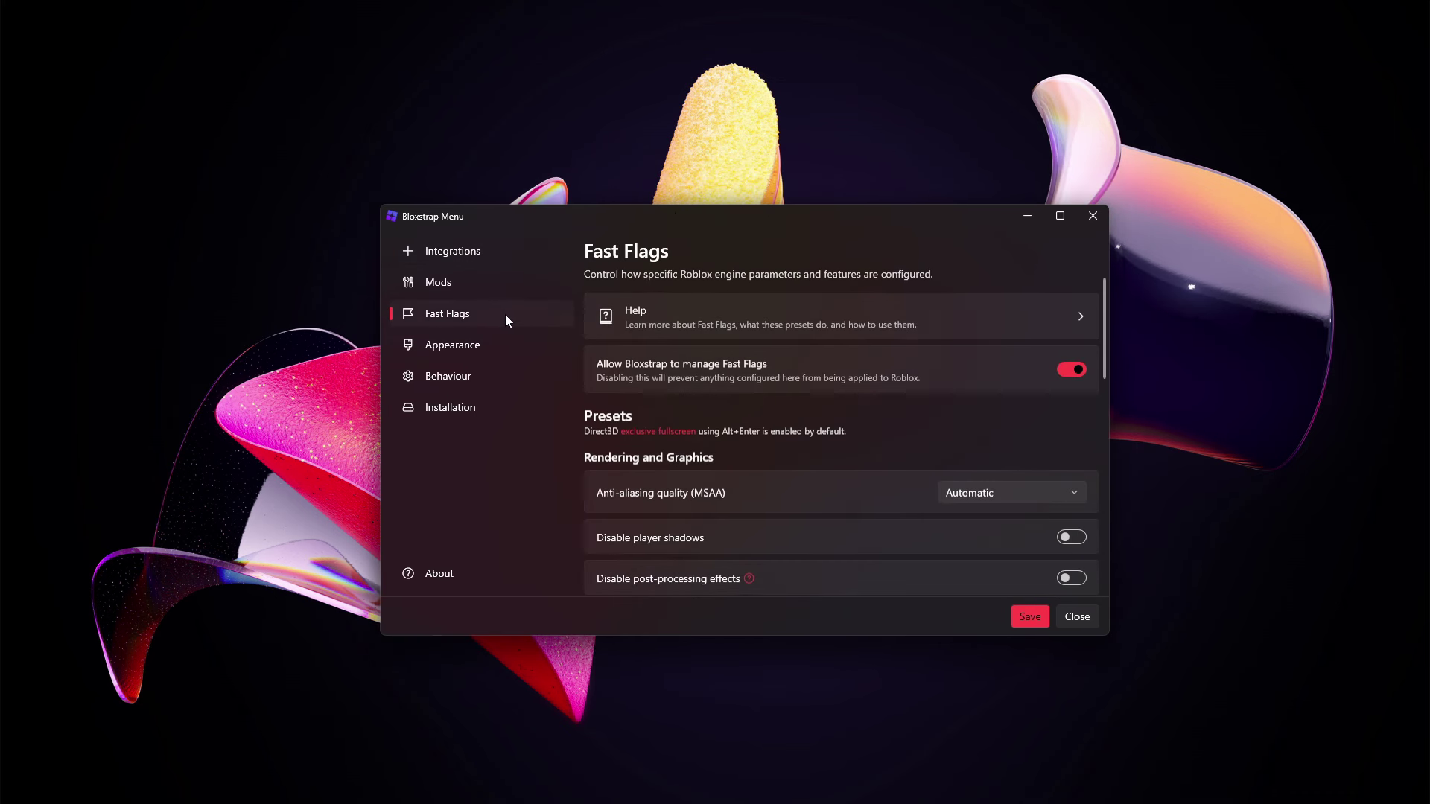
pyautogui.scroll(-2, 733, 422)
pyautogui.scroll(-2, 734, 422)
pyautogui.click(951, 381)
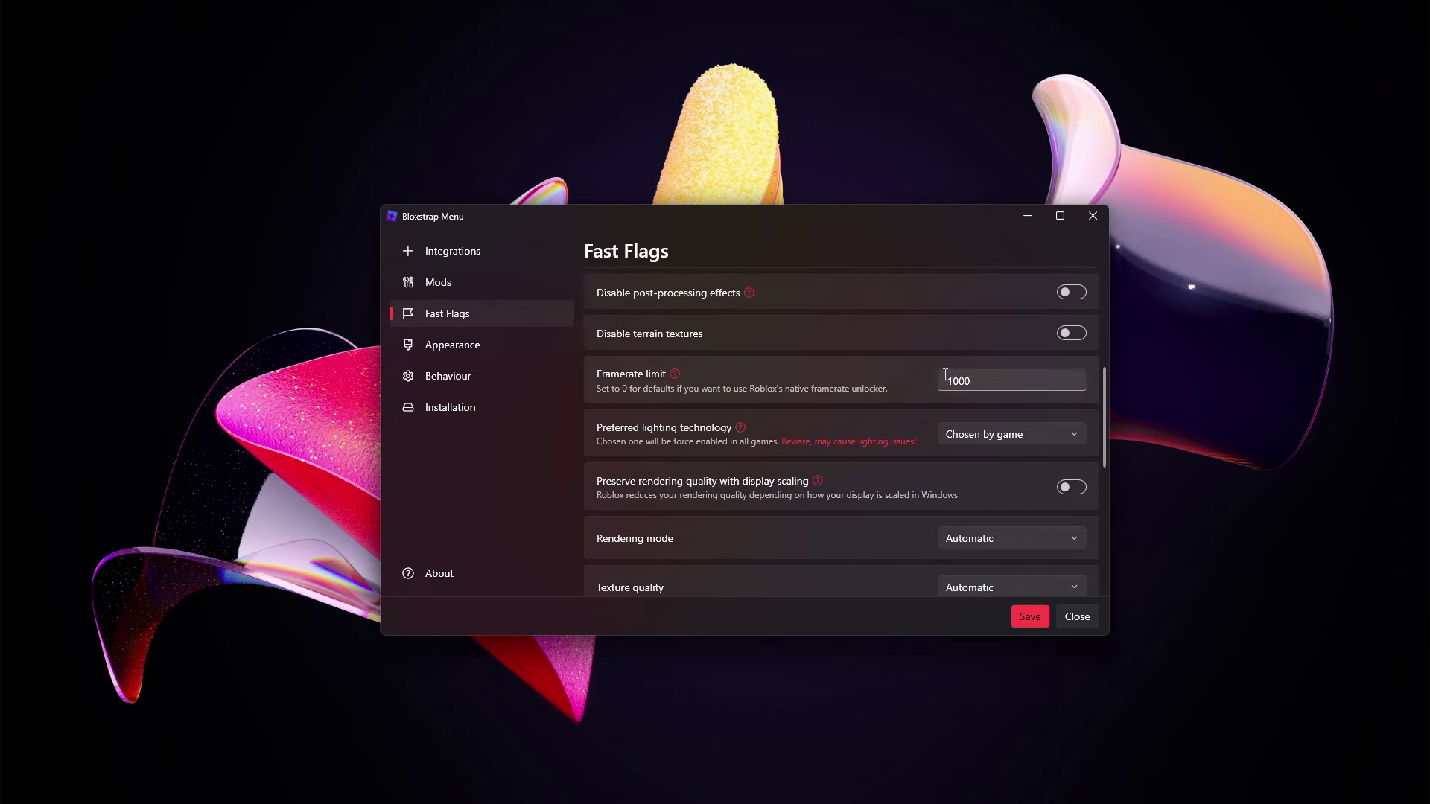
pyautogui.hotkey('ctrl', 'a')
pyautogui.press('BackSpace')
pyautogui.press('BackSpace')
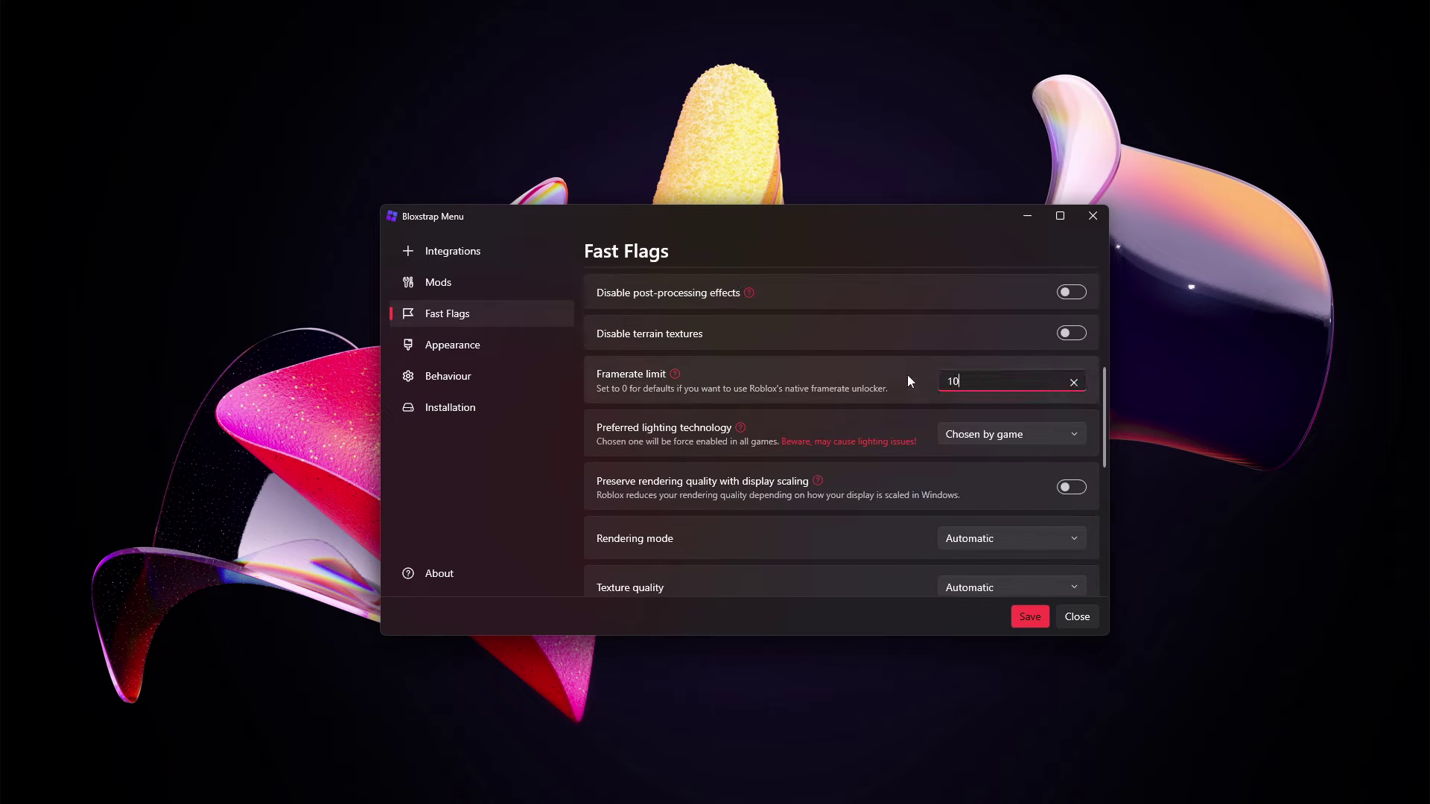
pyautogui.press('BackSpace')
pyautogui.press('BackSpace')
pyautogui.write('5')
pyautogui.click(1033, 618)
# Close Bloxstrap settings and bring up the JunkBeat/Anti-AFK-GUI GitHub repository in the browser
pyautogui.click(1093, 216)
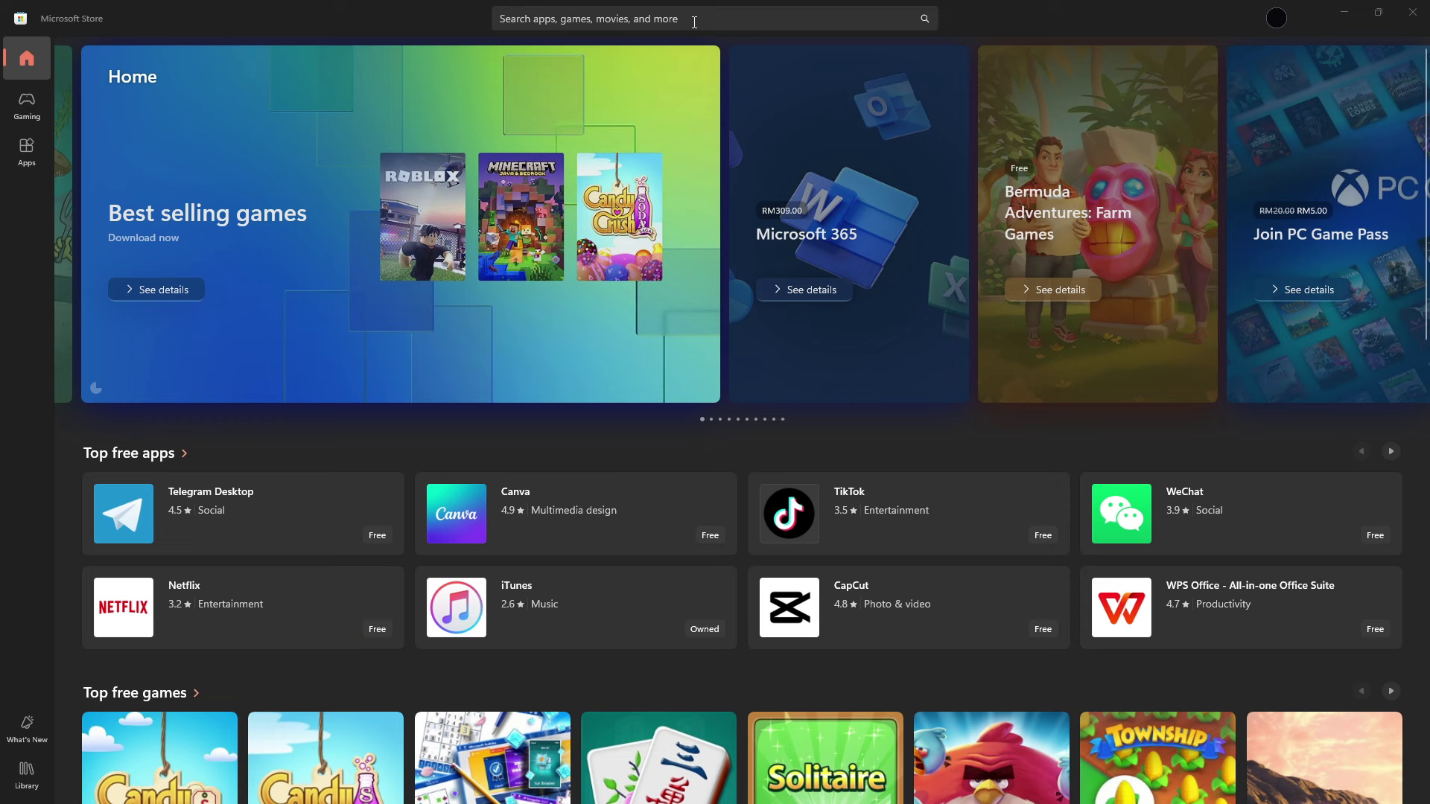
pyautogui.click(694, 19)
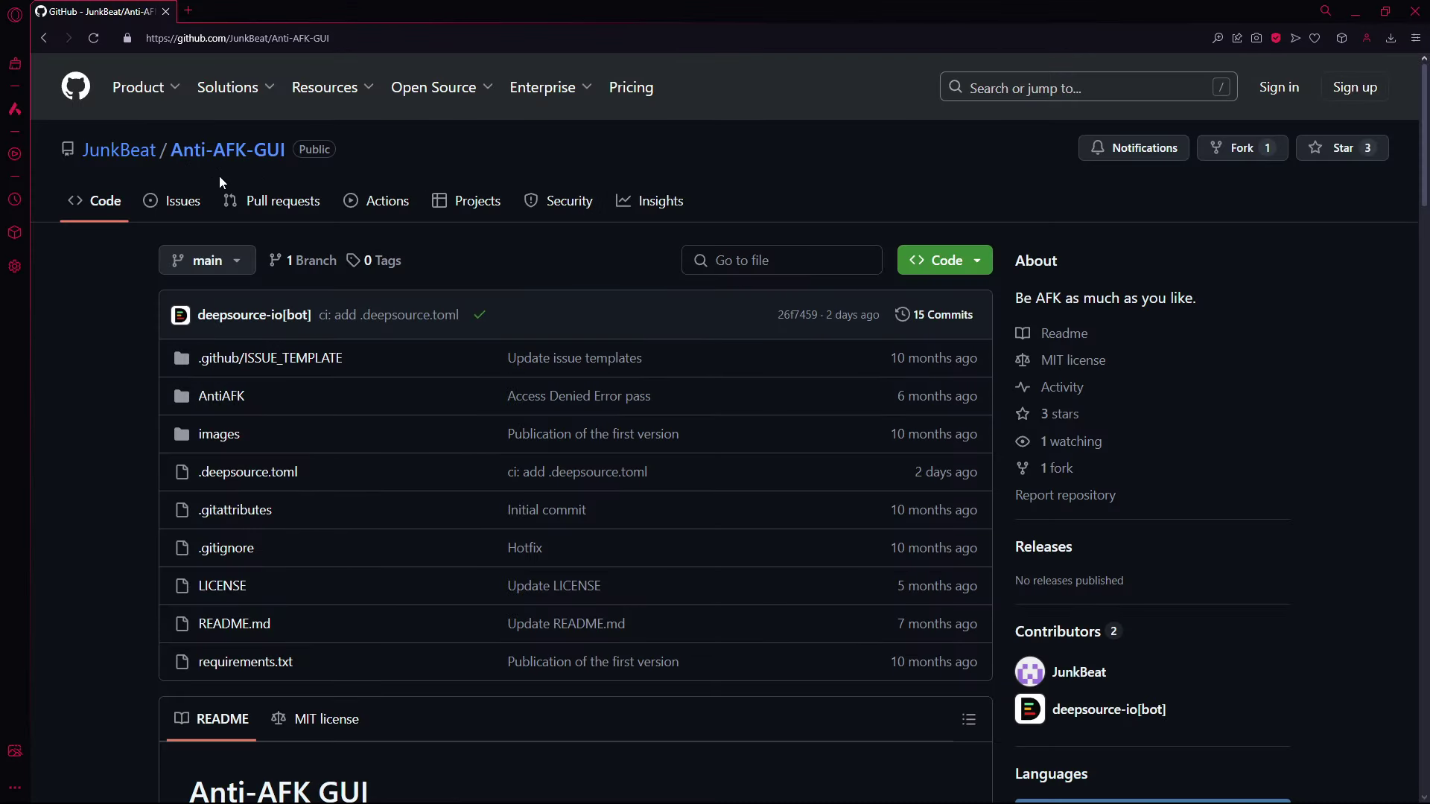
# Download the Anti-AFK-GUI repository as a ZIP from the Code menu
pyautogui.click(979, 266)
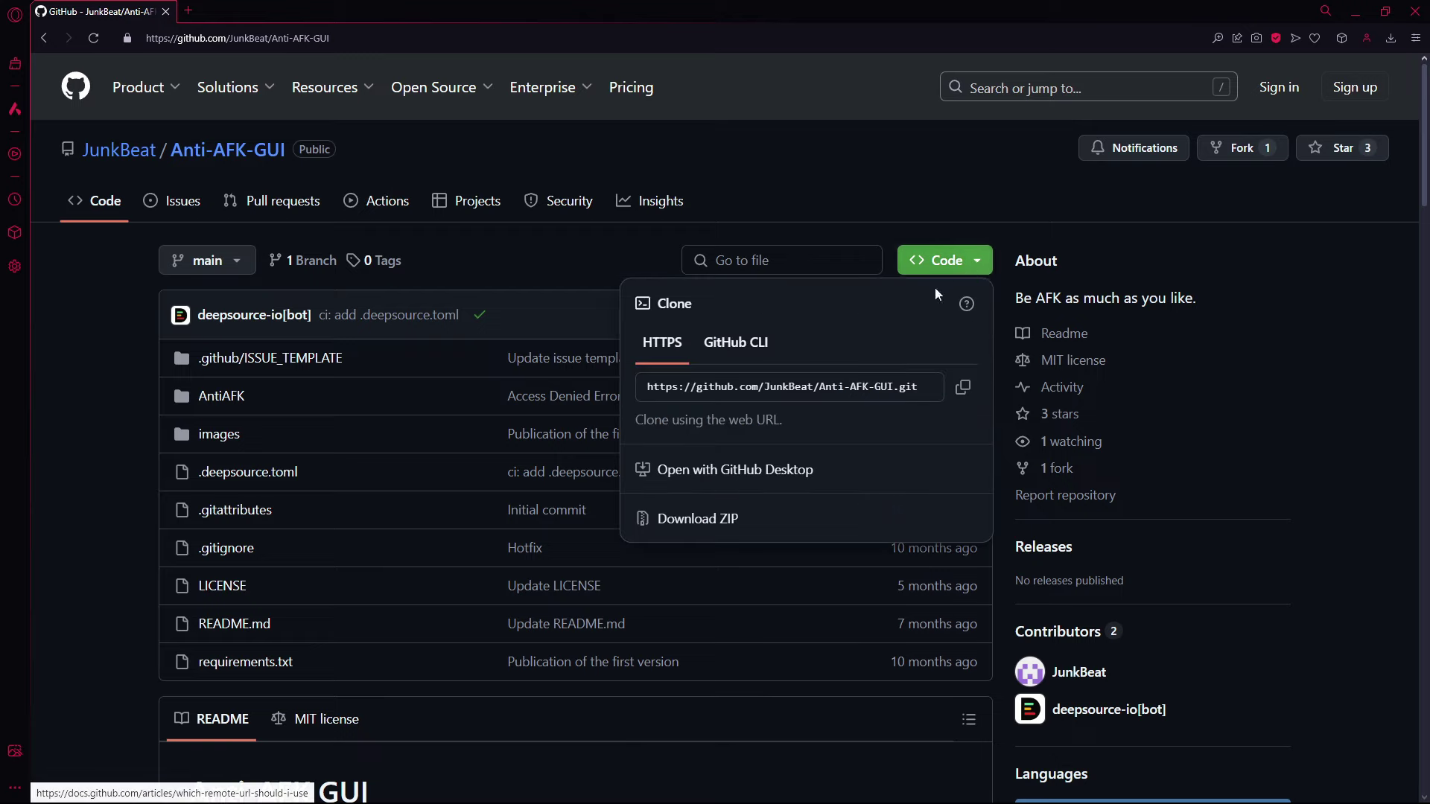
pyautogui.click(727, 519)
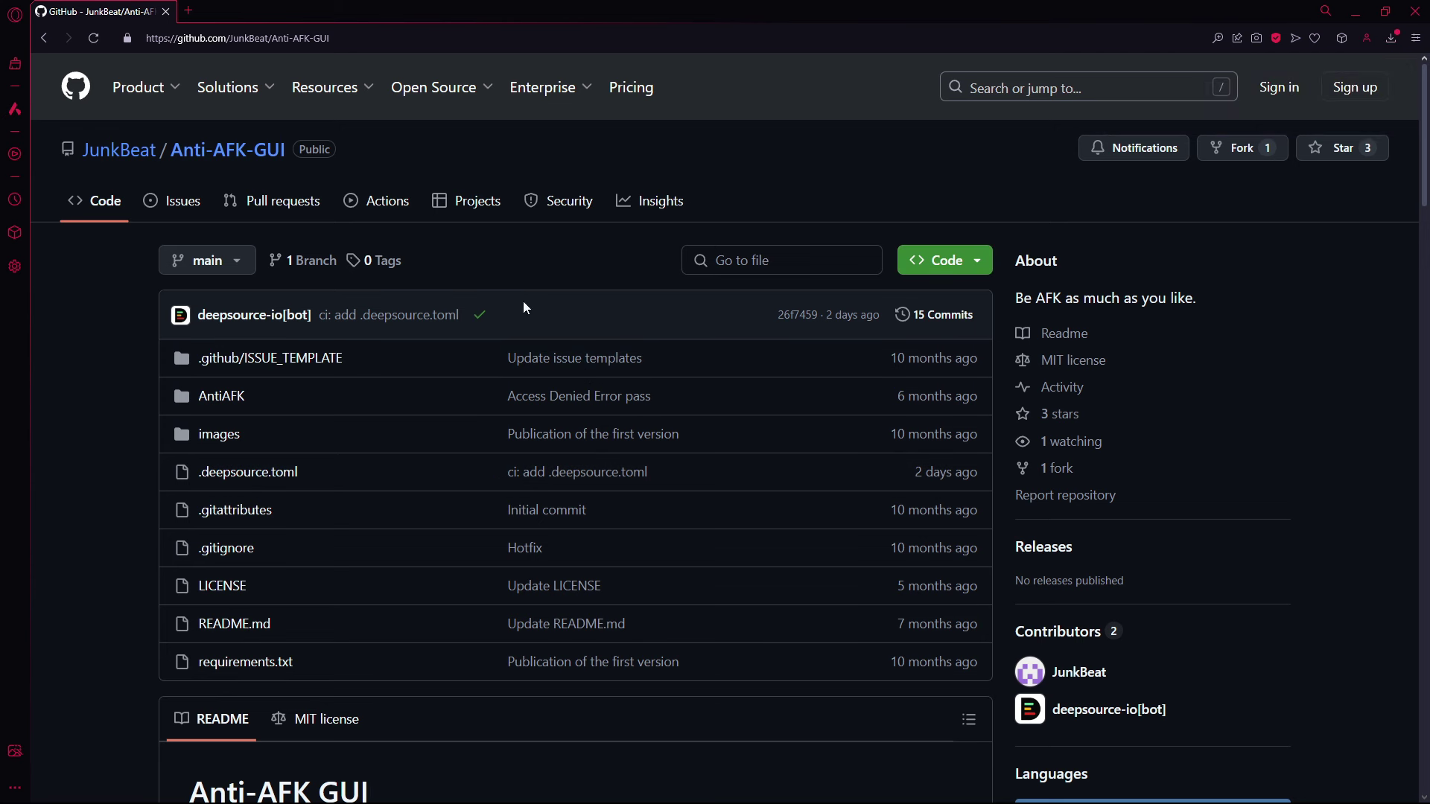
# Extract the Anti-AFK-GUI zip into Downloads and enter the Anti-AFK-GUI-main folder
pyautogui.rightClick(558, 418)
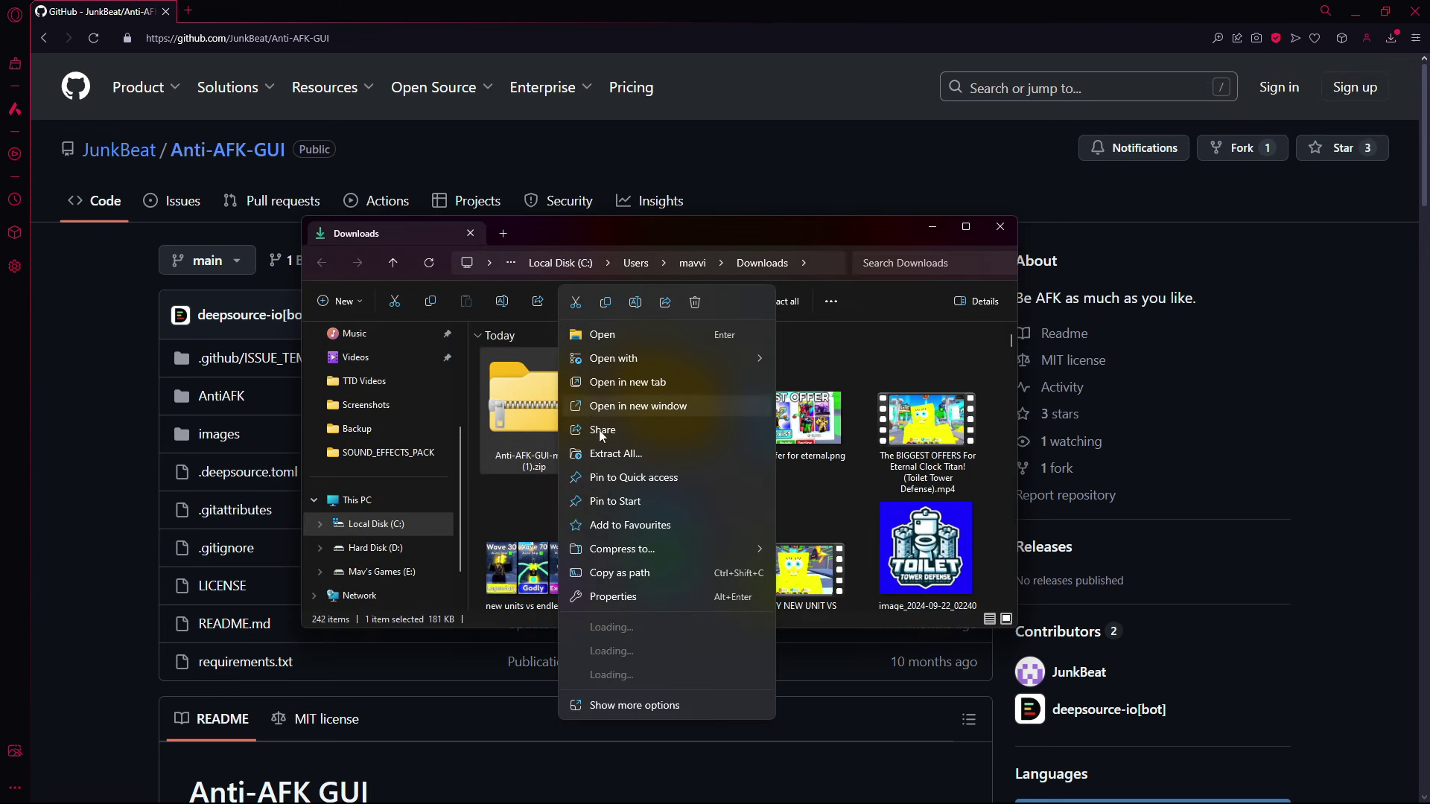
pyautogui.click(669, 457)
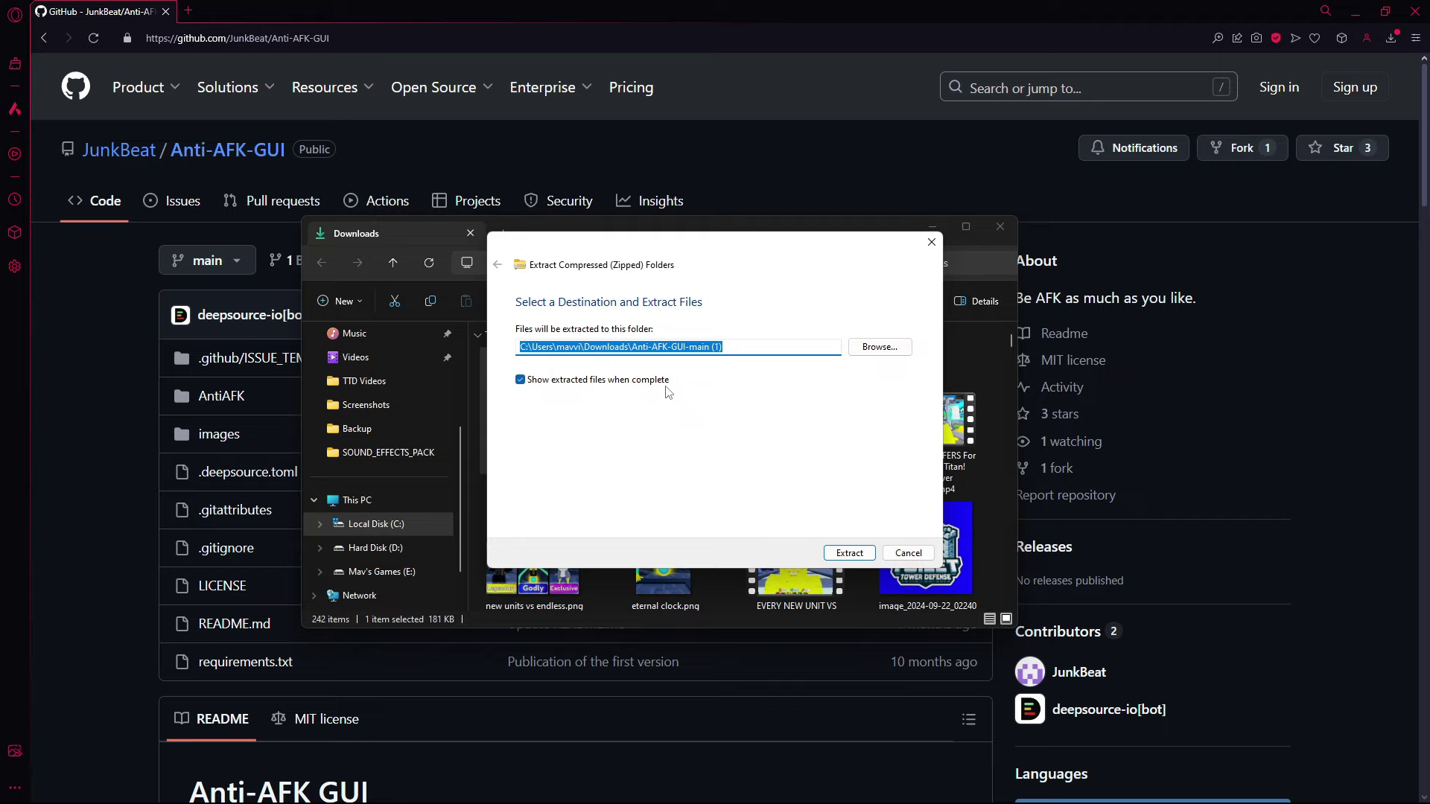
pyautogui.click(870, 559)
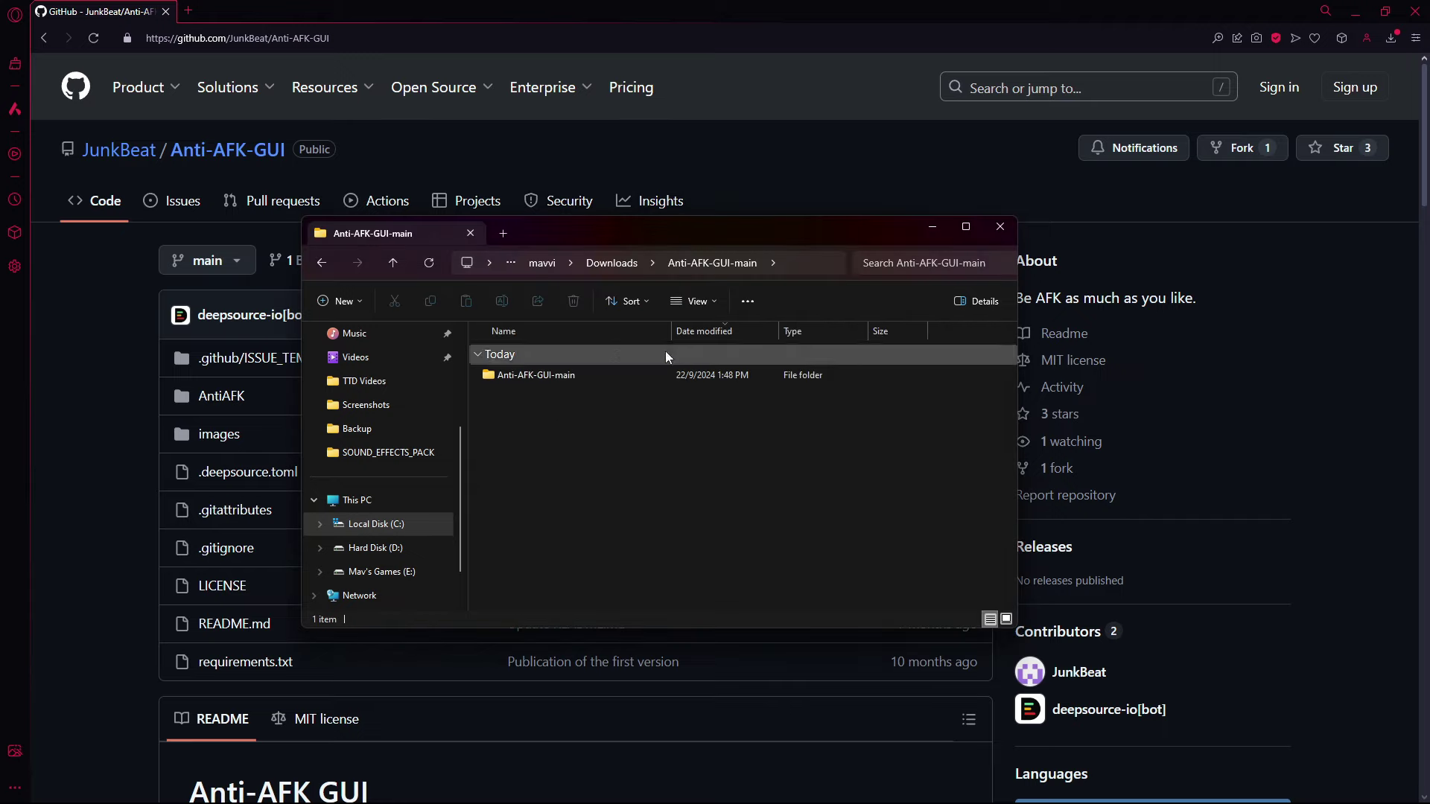
pyautogui.doubleClick(662, 378)
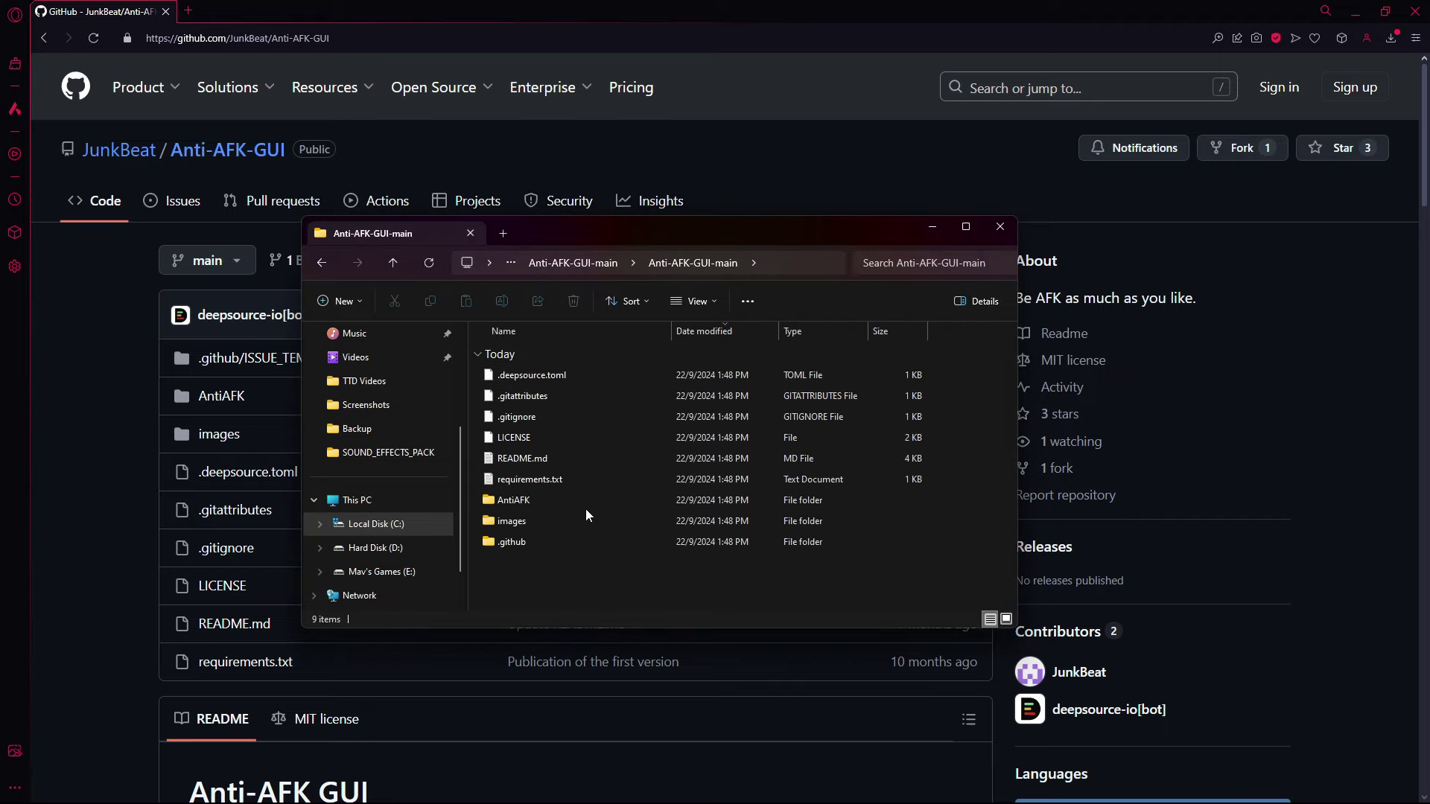
pyautogui.click(582, 479)
# View the requirements.txt package list and launch Command Prompt via Windows search
pyautogui.doubleClick(582, 478)
pyautogui.hotkey('ctrl', 'a')
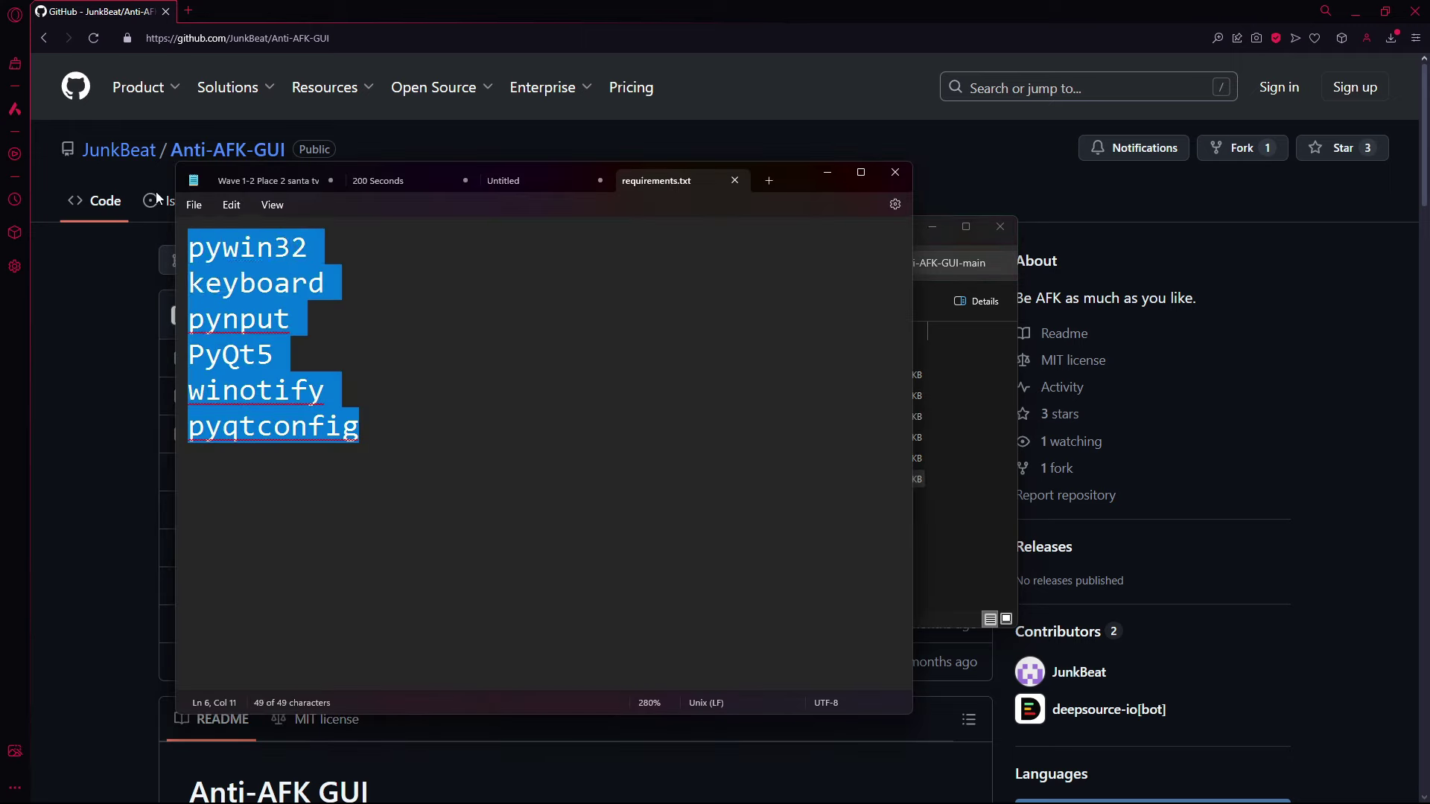
pyautogui.press('super')
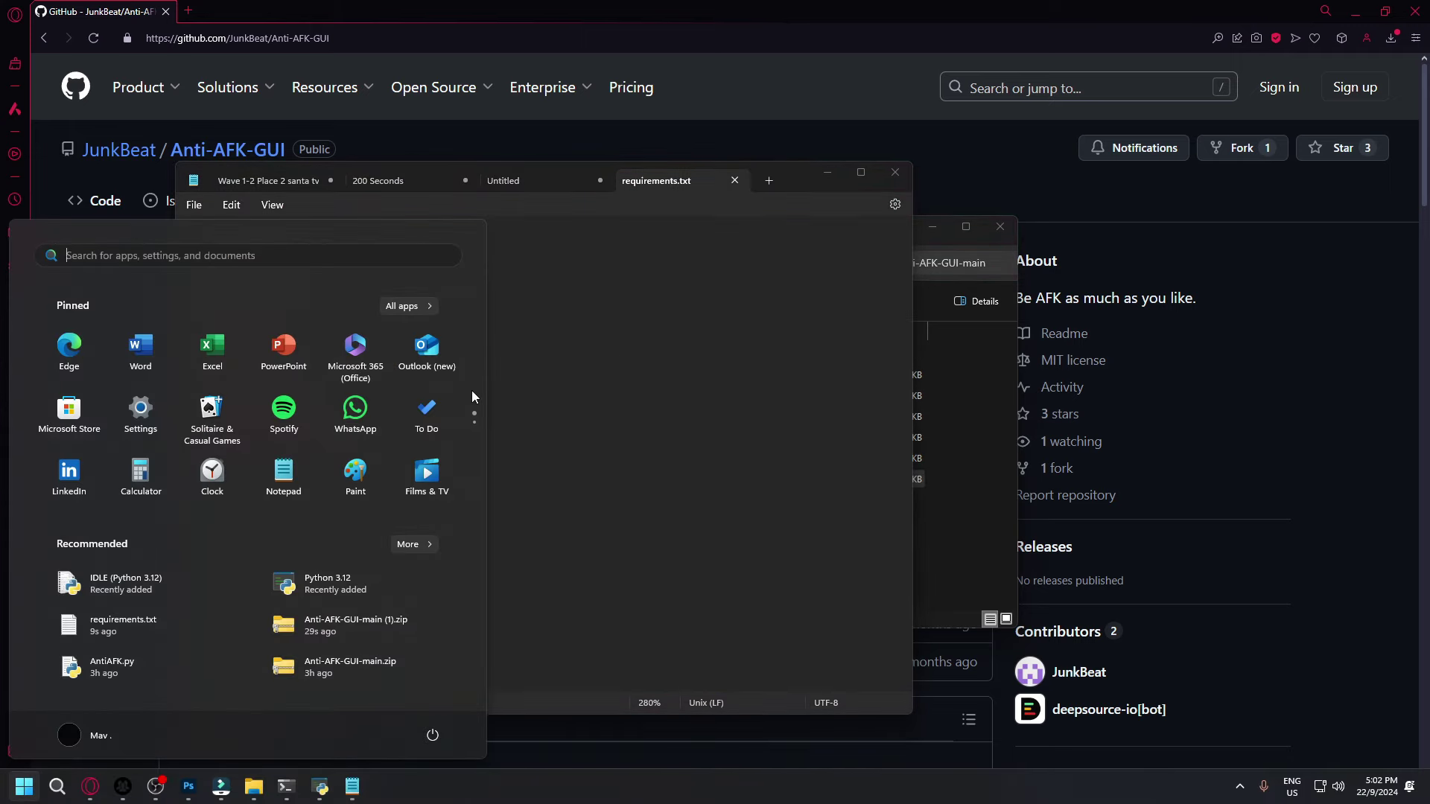
pyautogui.write('cmd')
pyautogui.press('Return')
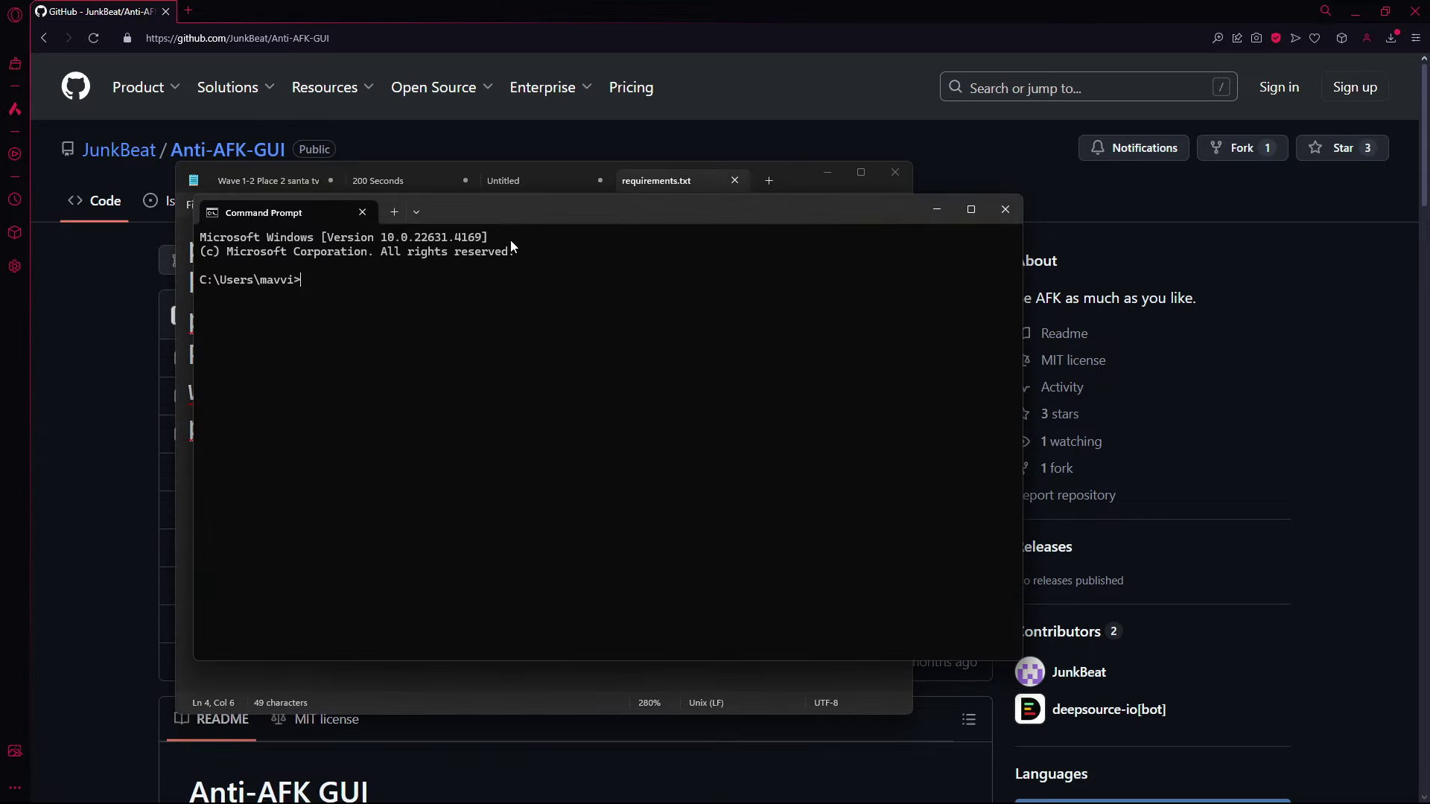
# Arrange the Command Prompt and requirements.txt windows, then bring up requirements.txt's context menu
pyautogui.moveTo(511, 240); pyautogui.dragTo(814, 233)
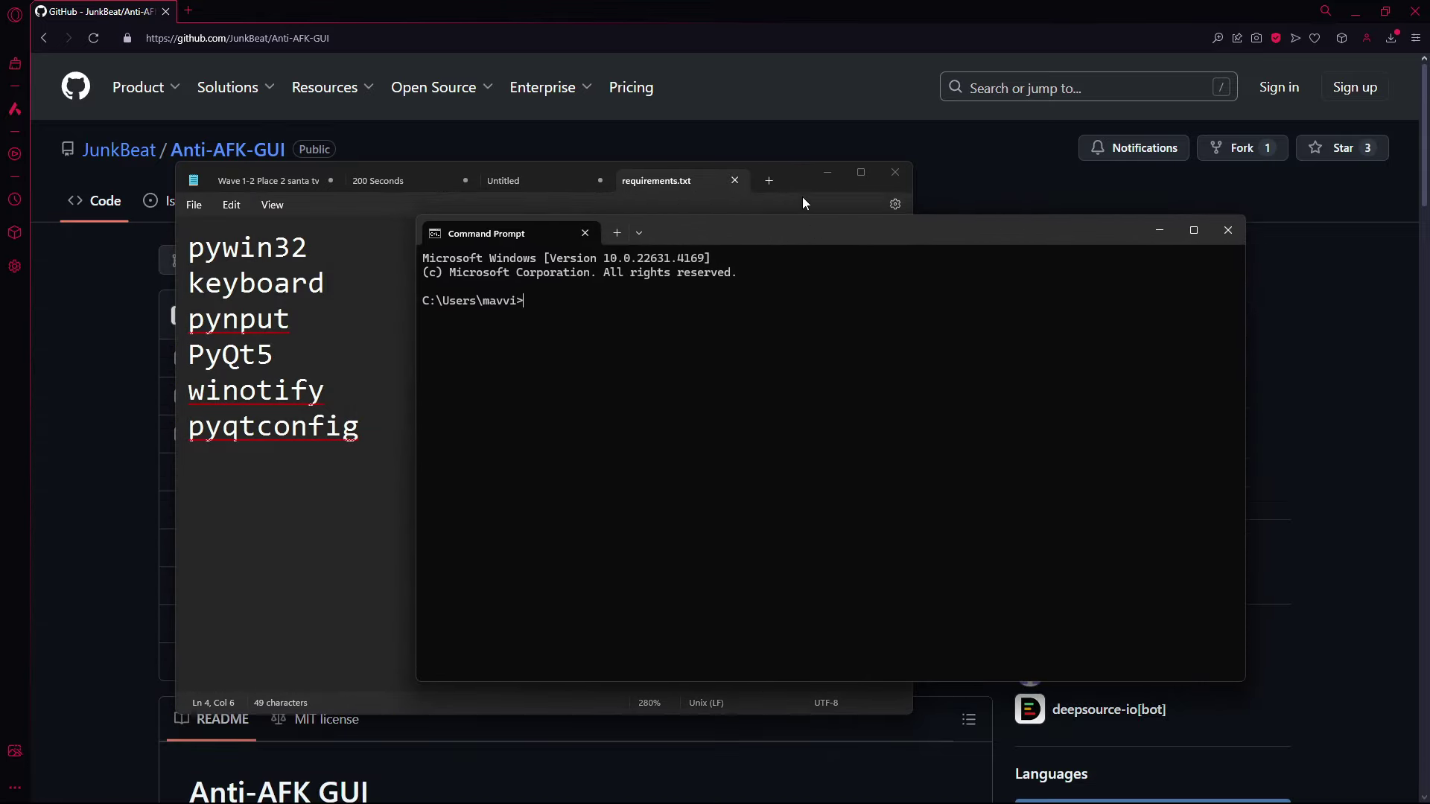
pyautogui.moveTo(805, 182); pyautogui.dragTo(754, 148)
pyautogui.moveTo(910, 231); pyautogui.dragTo(932, 233)
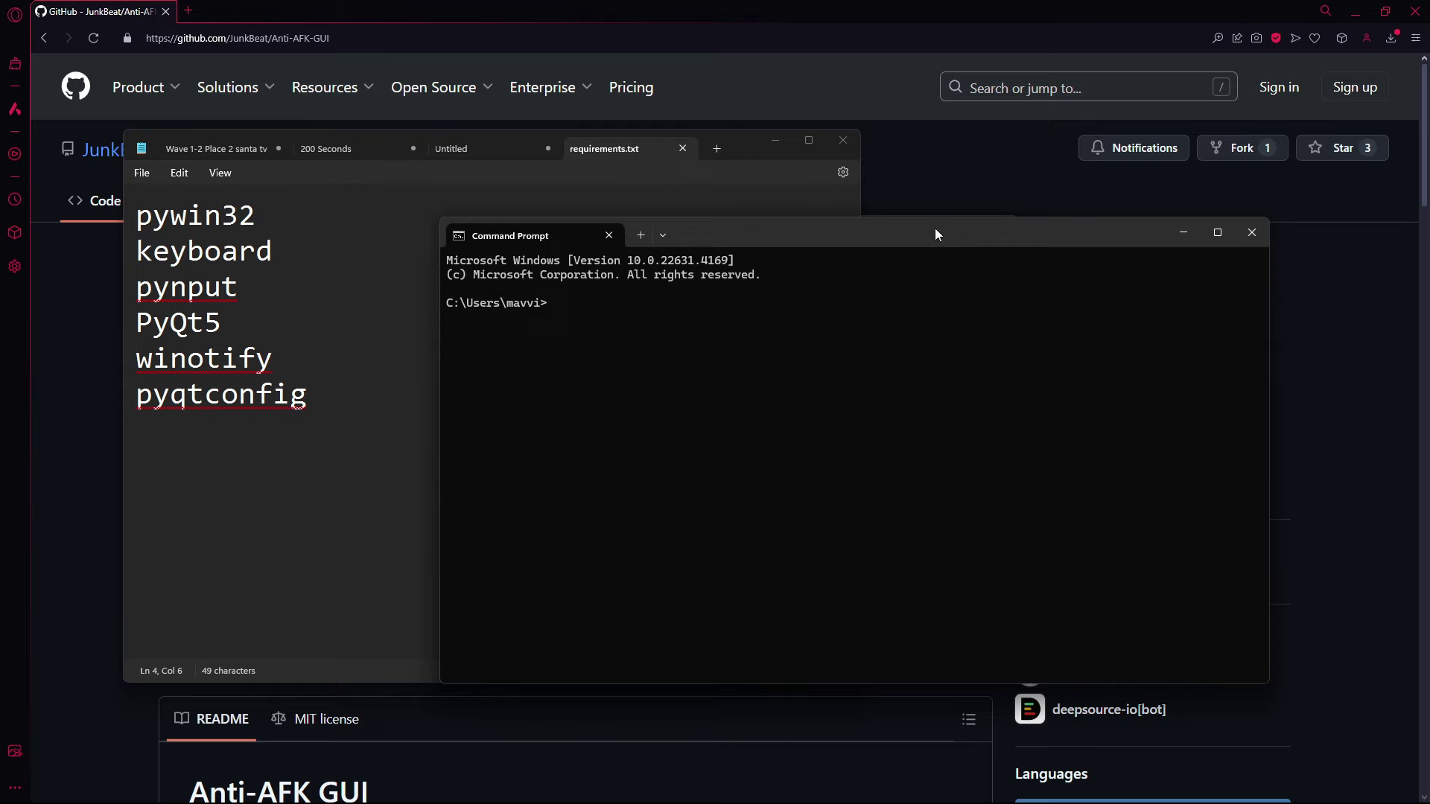
pyautogui.click(768, 145)
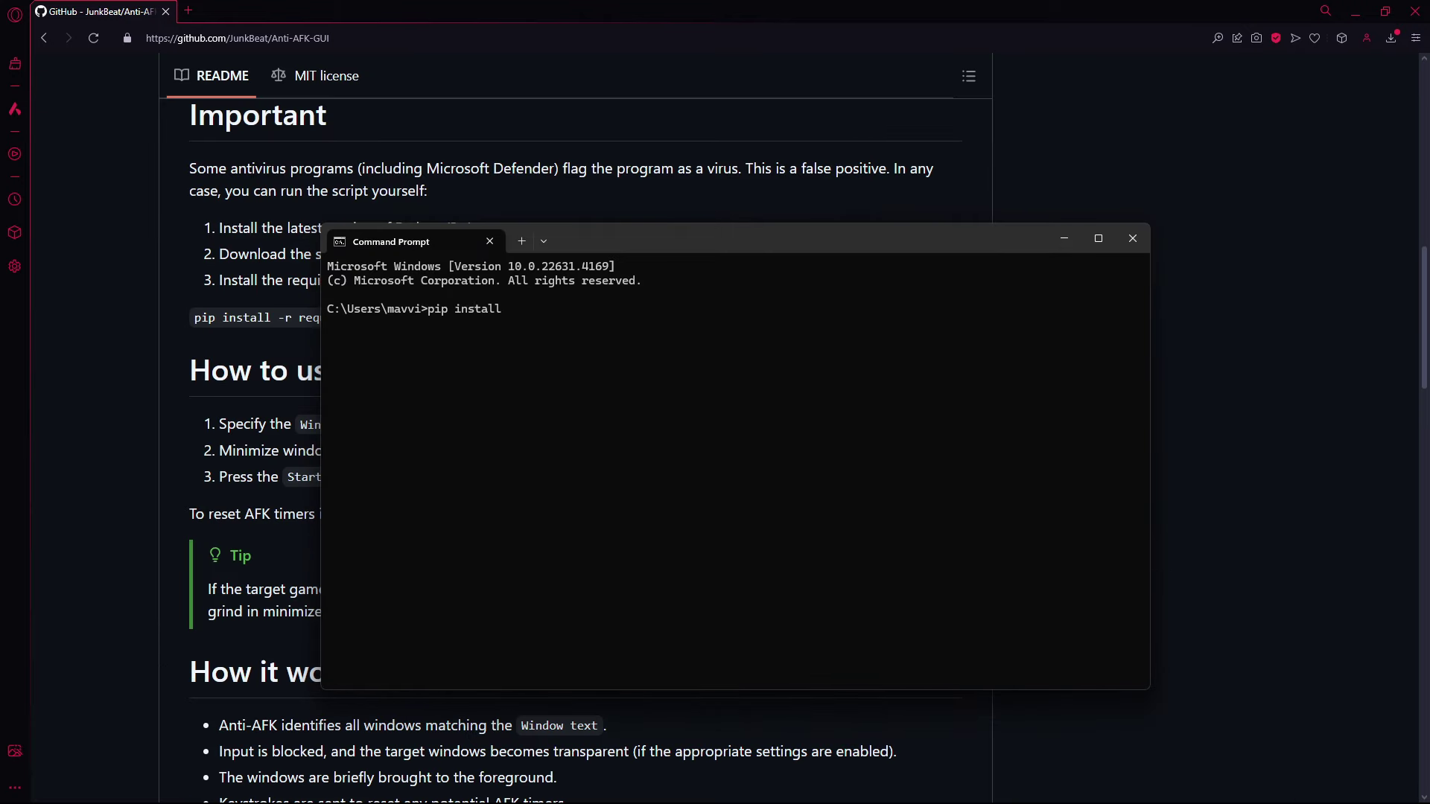
pyautogui.hotkey('alt', 'Tab')
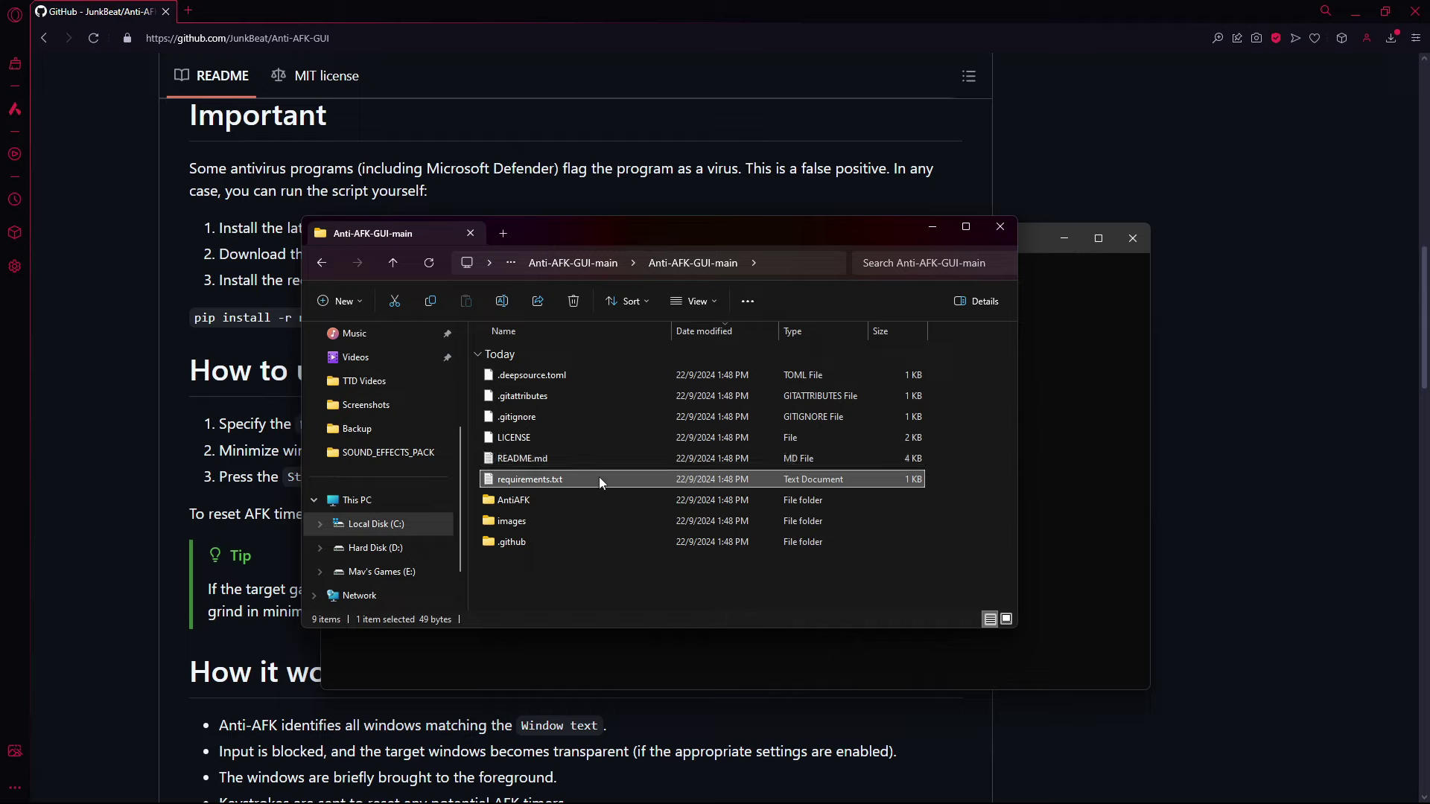
pyautogui.rightClick(699, 482)
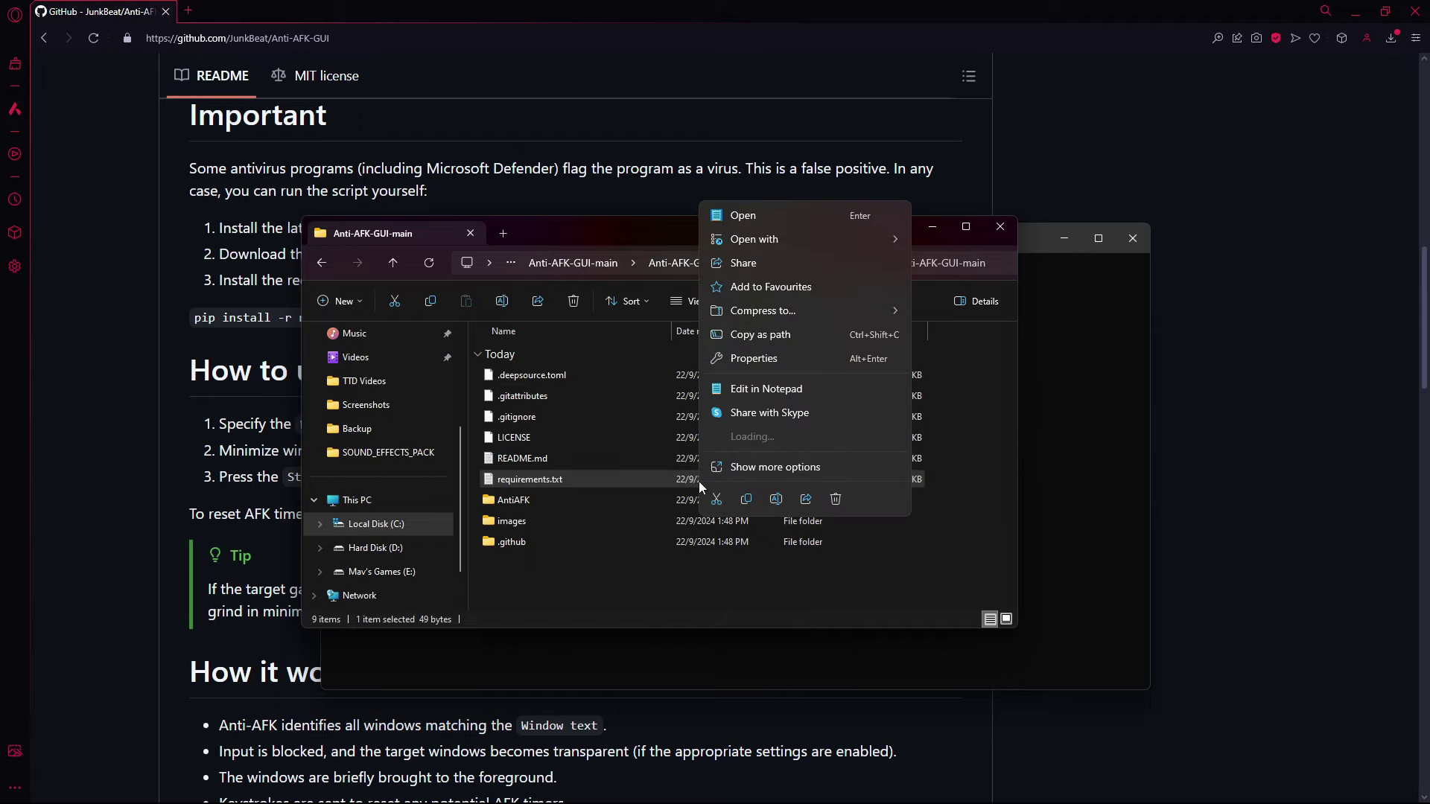
# Copy requirements.txt's path and paste it after pip install in Command Prompt
pyautogui.click(770, 336)
pyautogui.hotkey('alt', 'Tab')
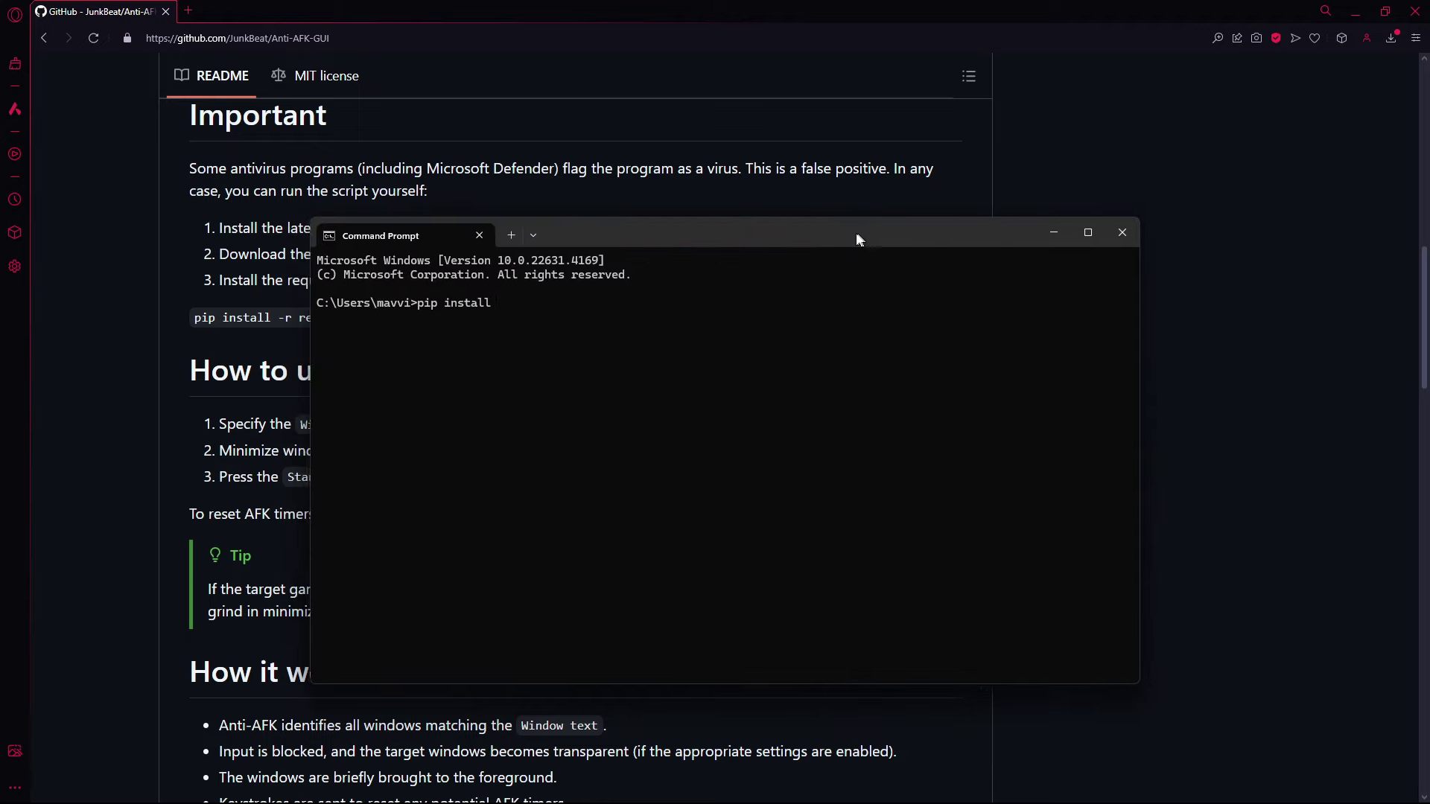
pyautogui.write('"C:\\Users\\mavvi\\Downloads\\Anti-AFK-GUI-main\\Anti-AFK-GUI-main\\requirements.txt"')
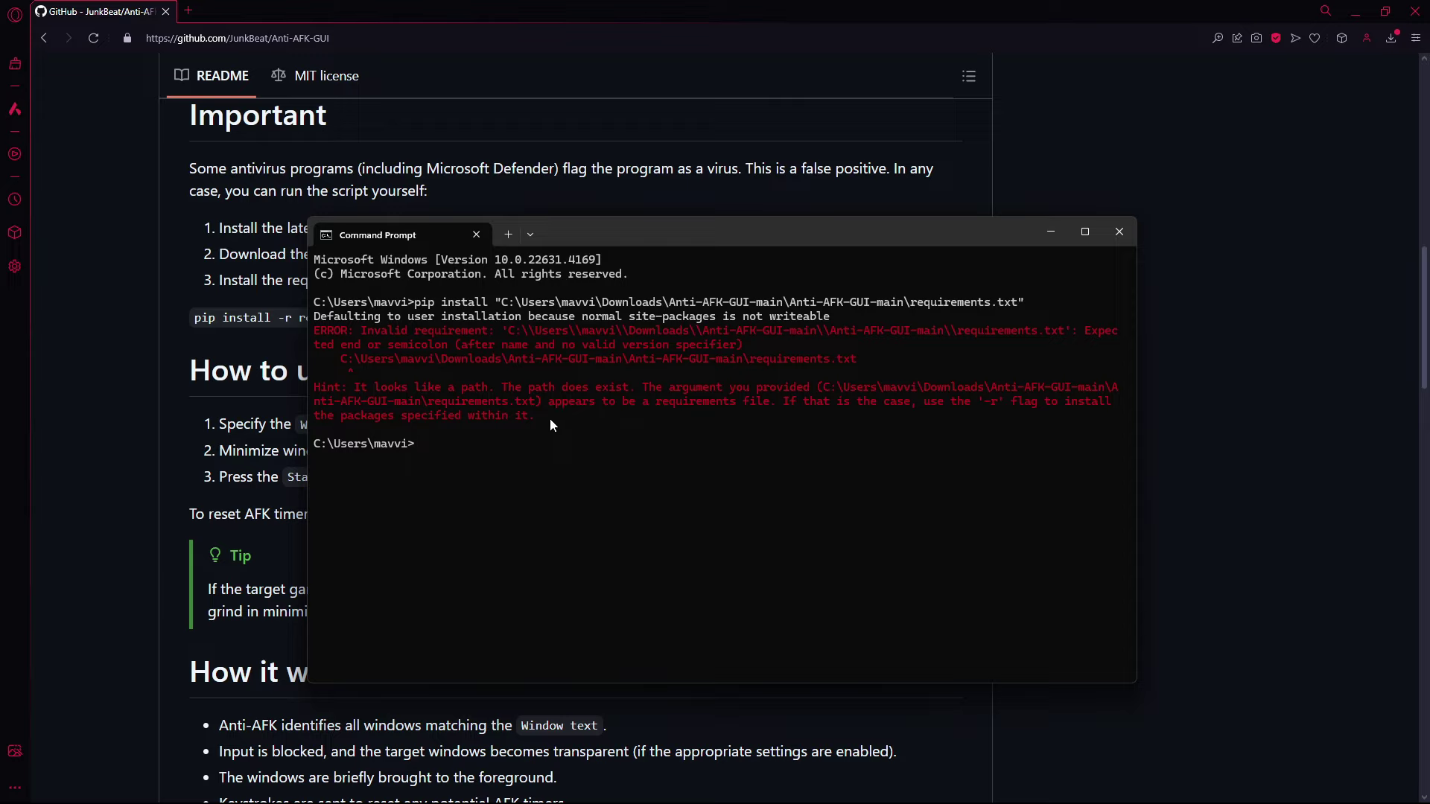
# Rerun as pip install -r requirements.txt, confirm packages satisfied, and close the console
pyautogui.press('Up')
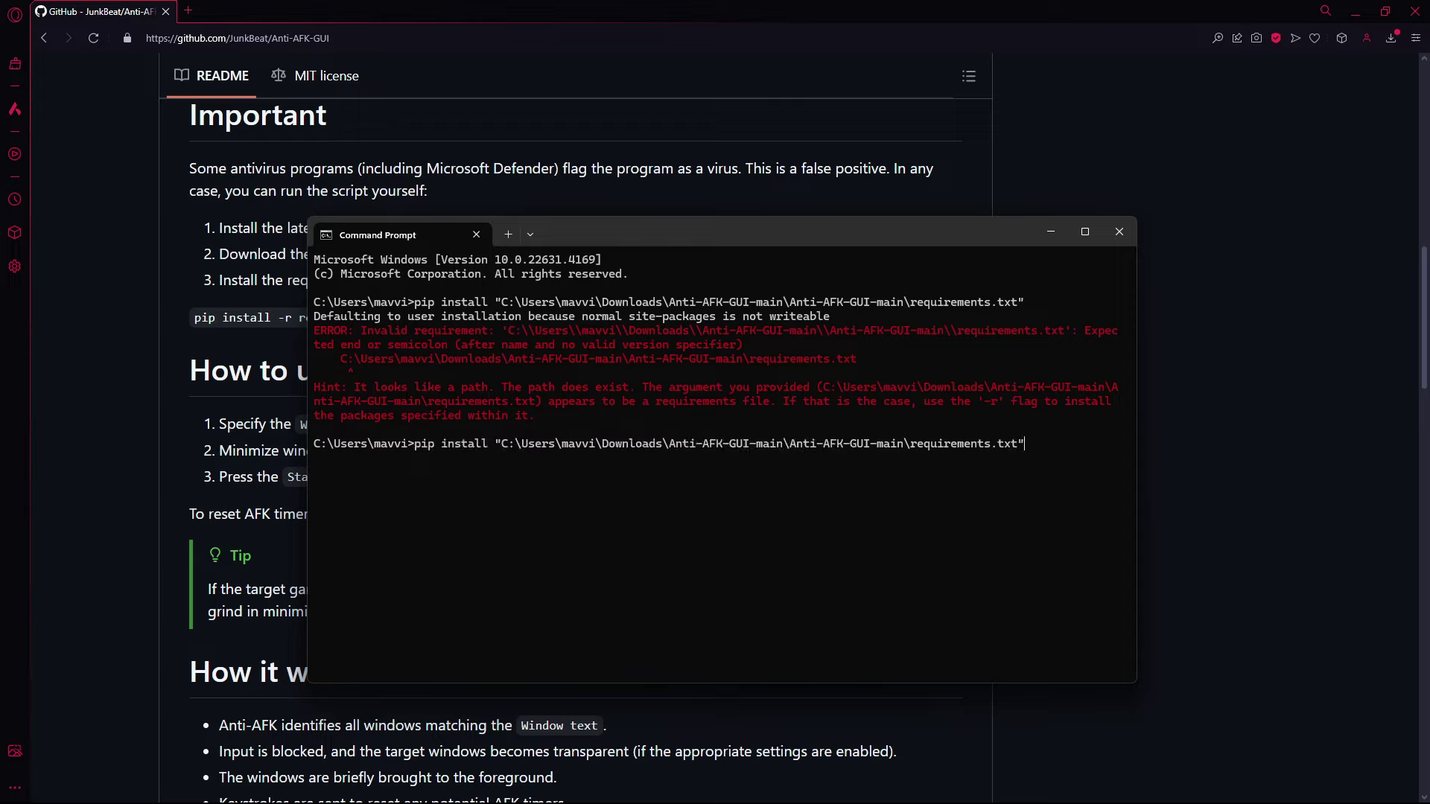
pyautogui.hotkey('ctrl', 'BackSpace')
pyautogui.write('"C:\\Users\\mavvi\\Downloads\\Anti-AFK-GUI-main\\Anti-AFK-GUI-main\\requirements.txt"')
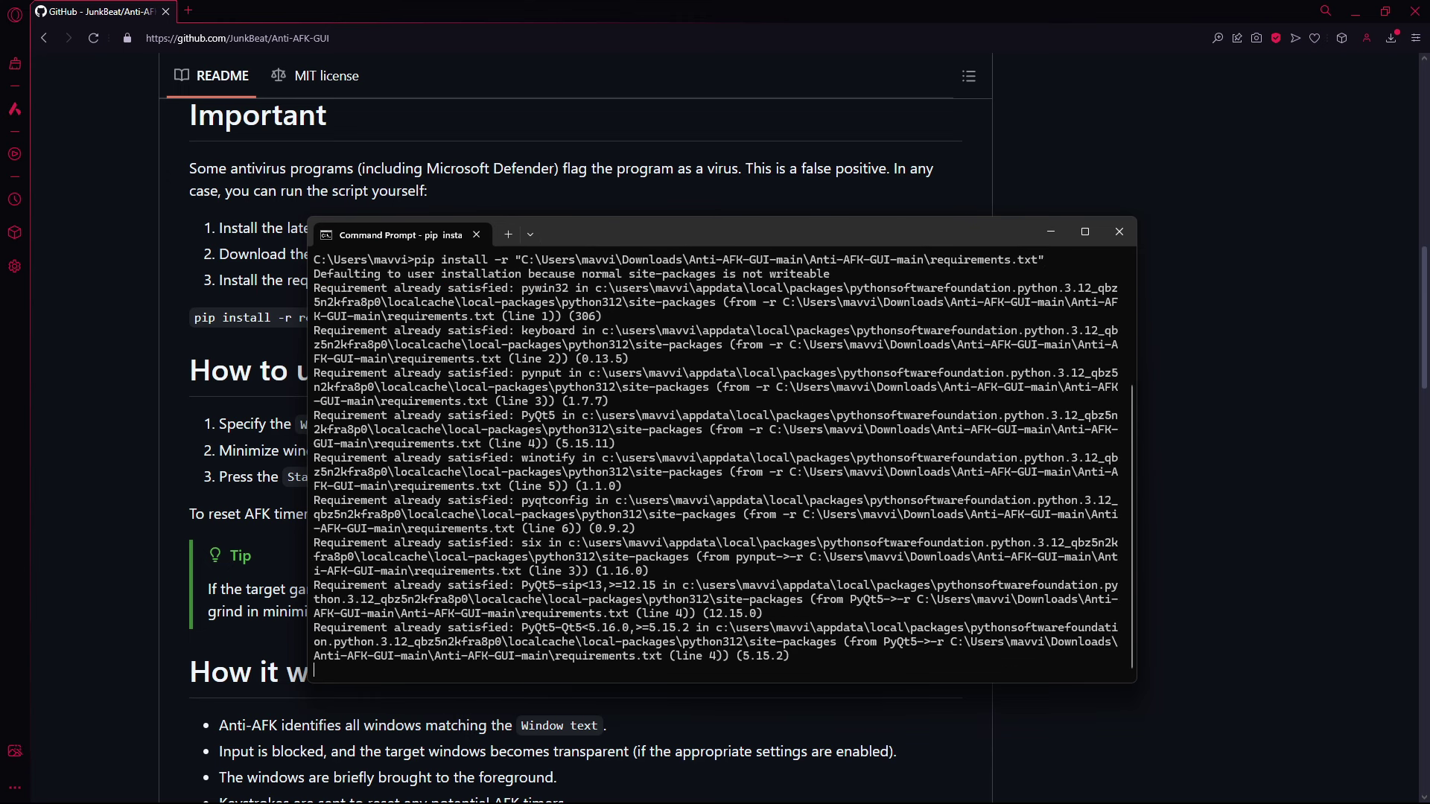
pyautogui.scroll(2, 568, 554)
pyautogui.scroll(-2, 599, 417)
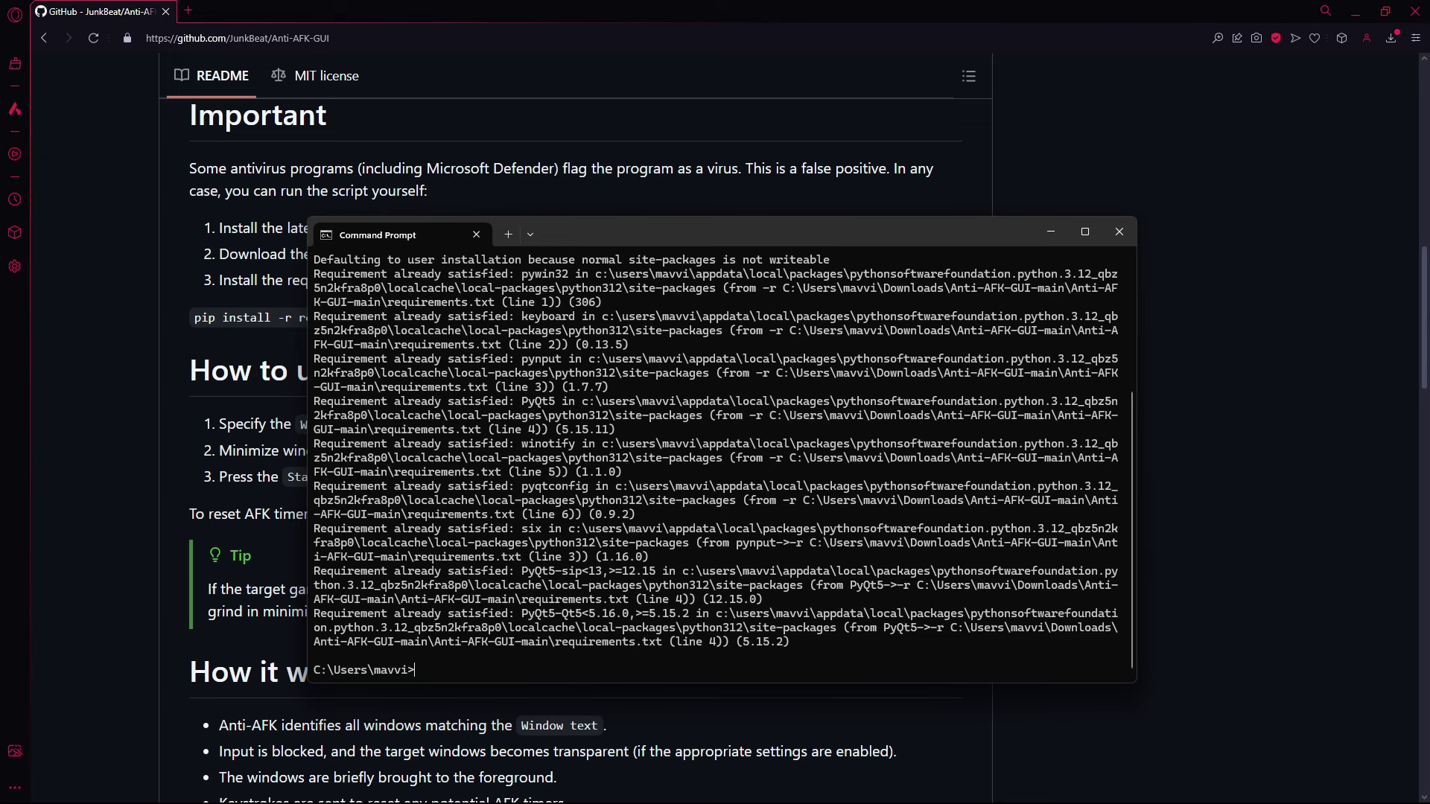
pyautogui.scroll(1, 707, 384)
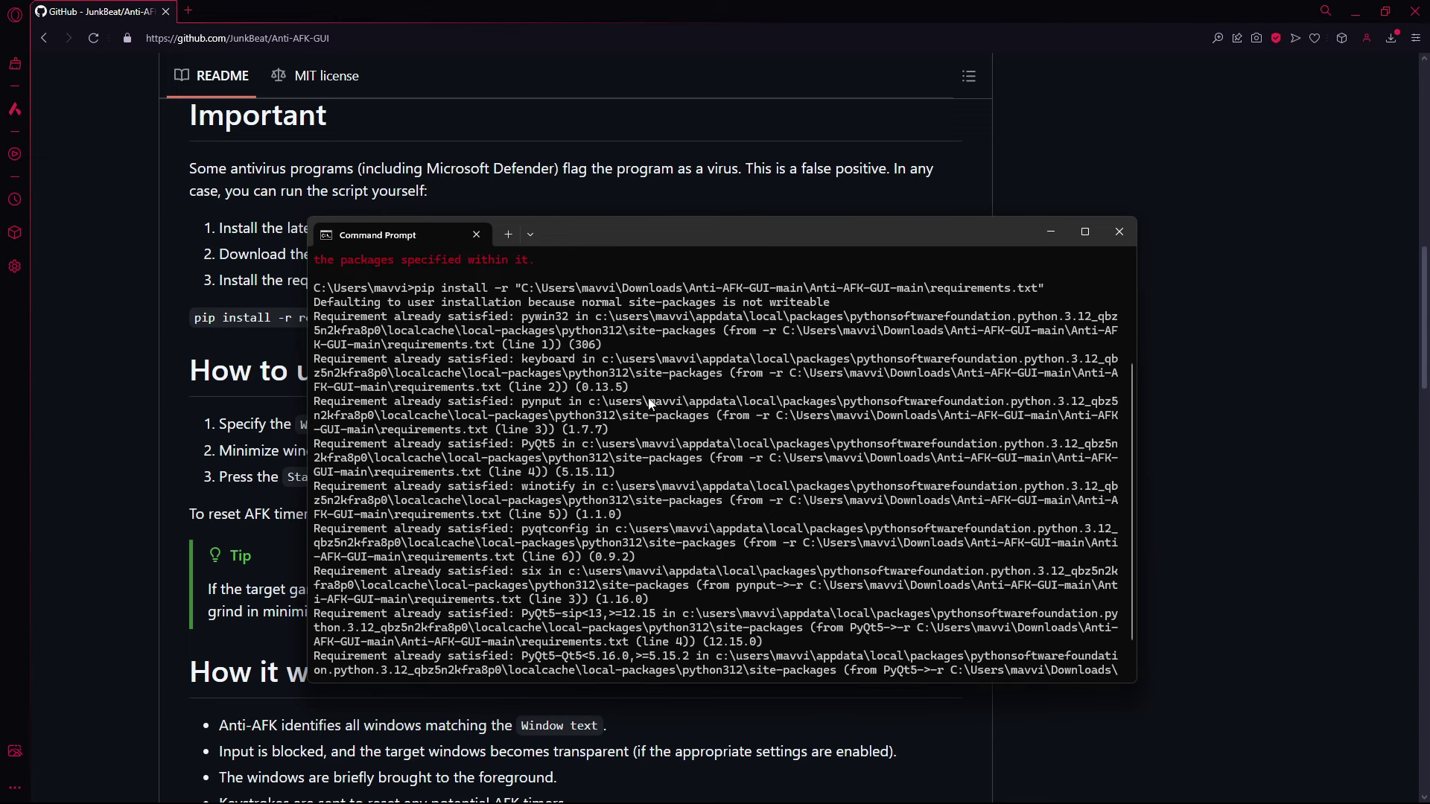
pyautogui.scroll(-1, 649, 404)
pyautogui.scroll(2, 573, 435)
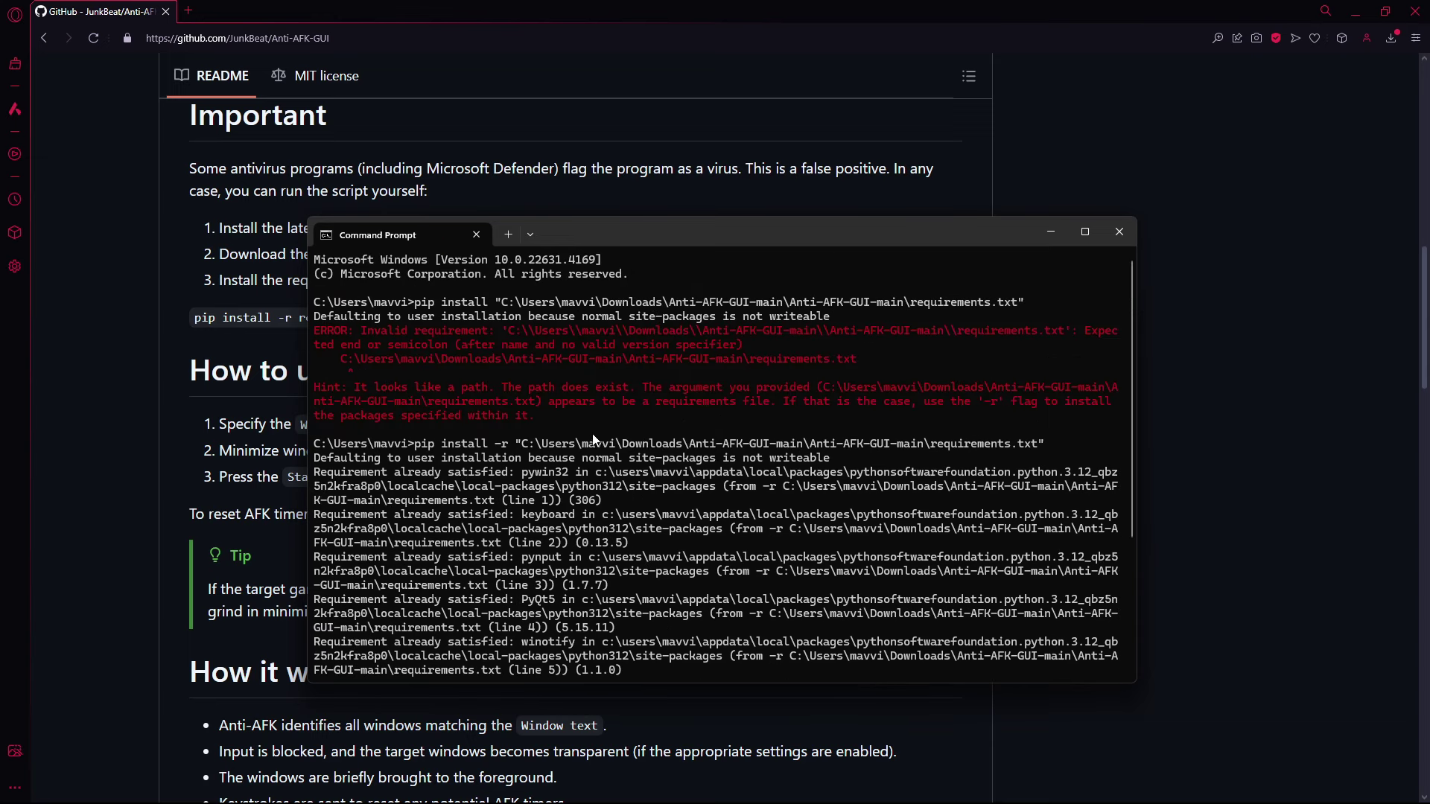
pyautogui.scroll(-2, 494, 453)
pyautogui.scroll(1, 525, 447)
pyautogui.scroll(-1, 562, 422)
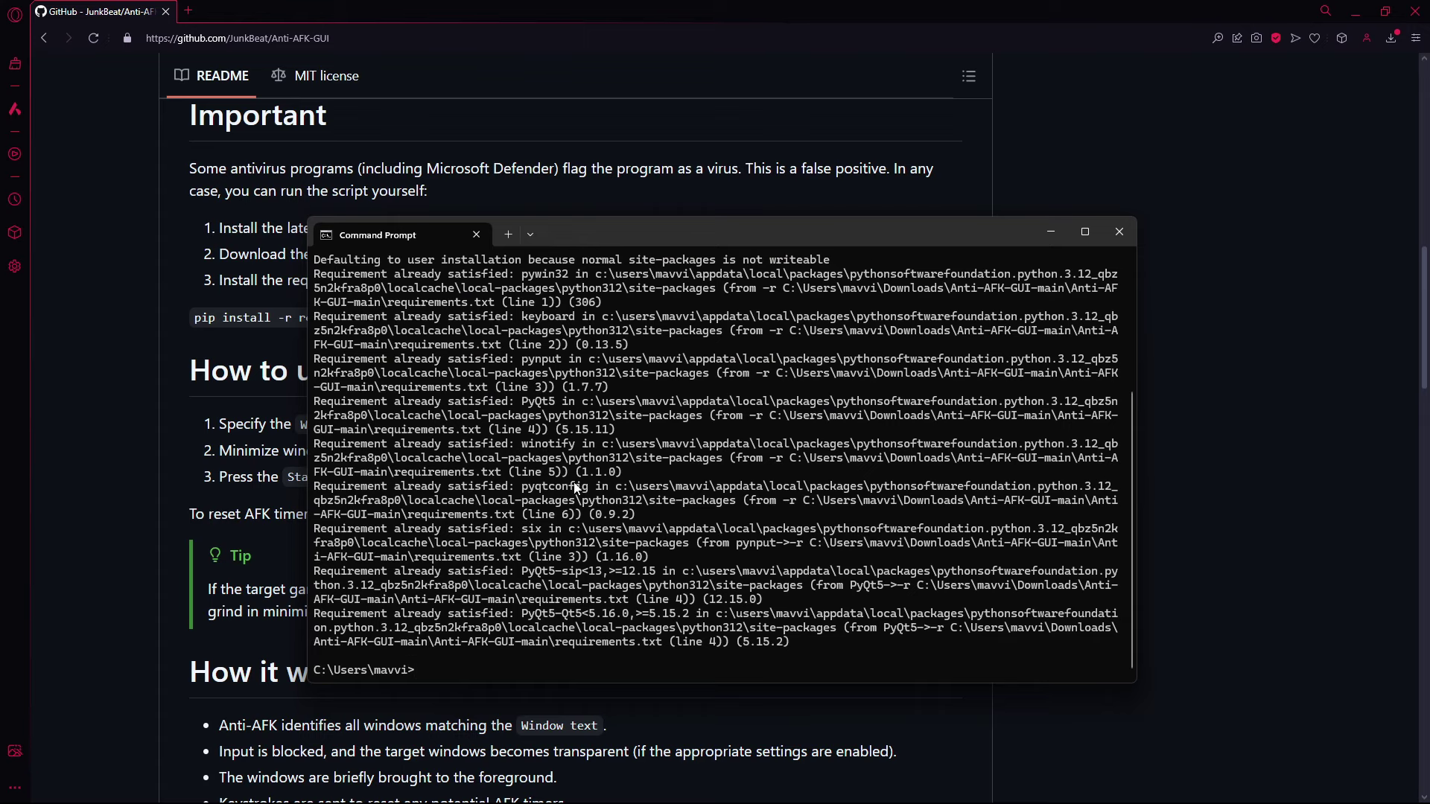
pyautogui.hotkey('alt', 'F4')
# Run AntiAFK.py from the AntiAFK folder and move the Anti-AFK 1.0.2 window aside
pyautogui.hotkey('alt', 'Tab')
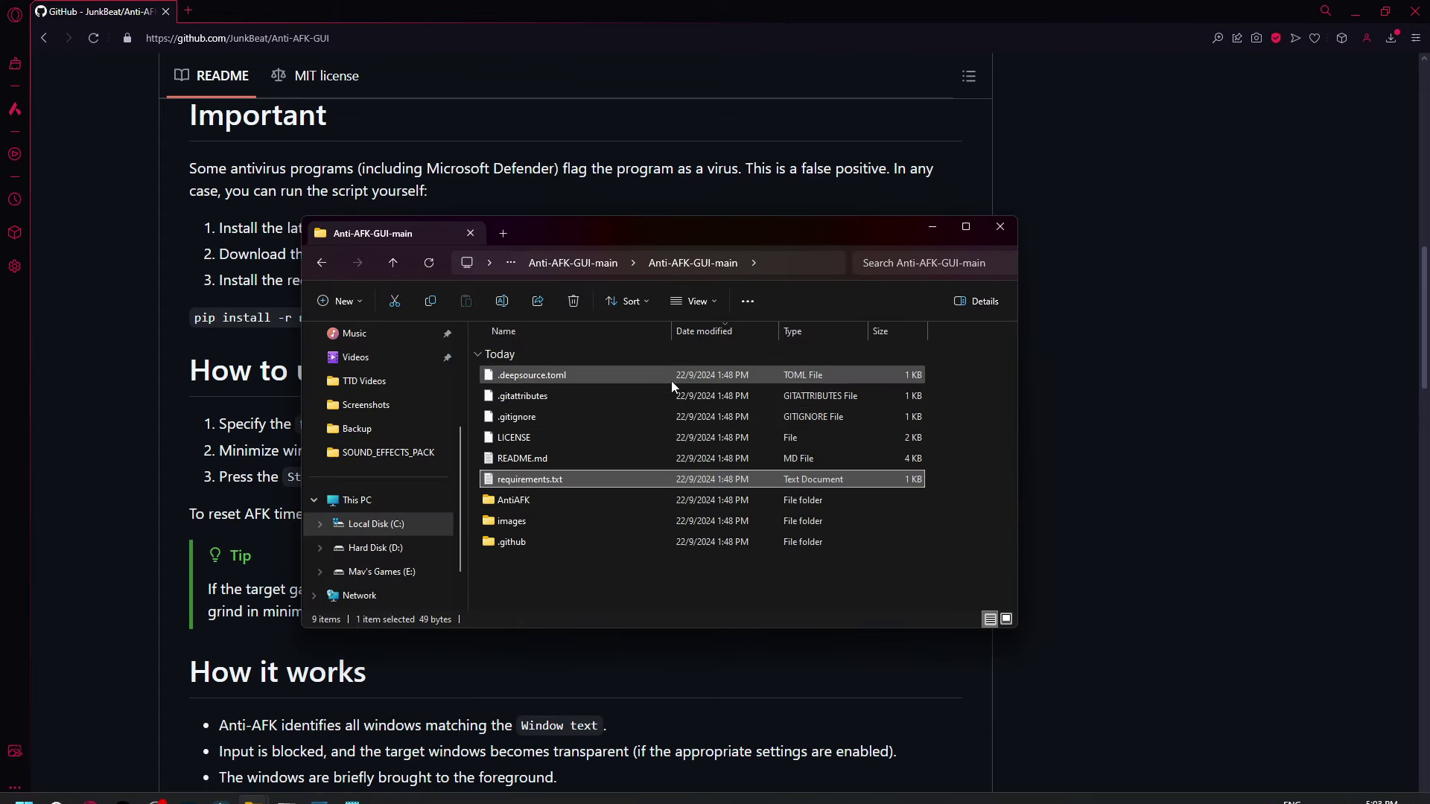
pyautogui.click(543, 412)
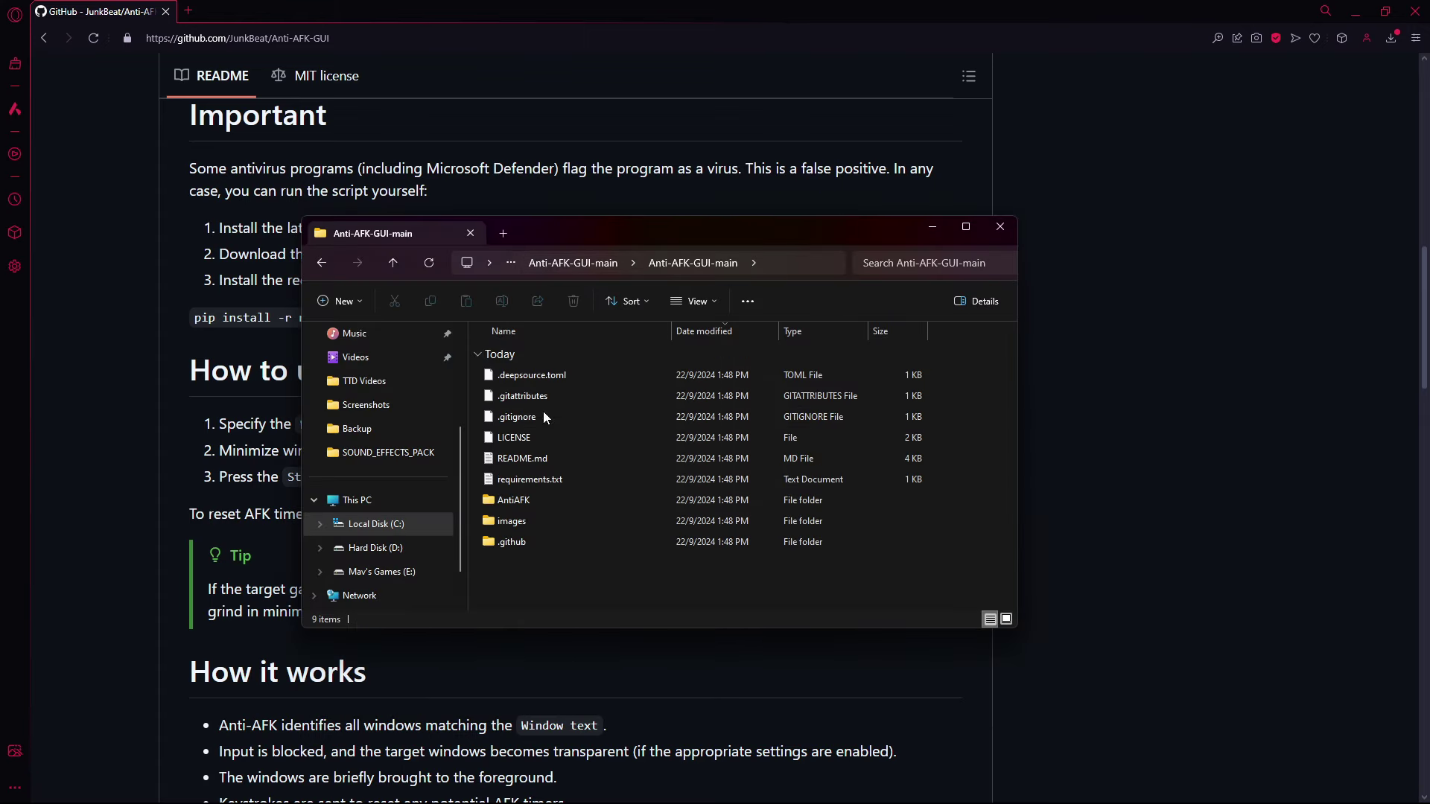
pyautogui.doubleClick(540, 502)
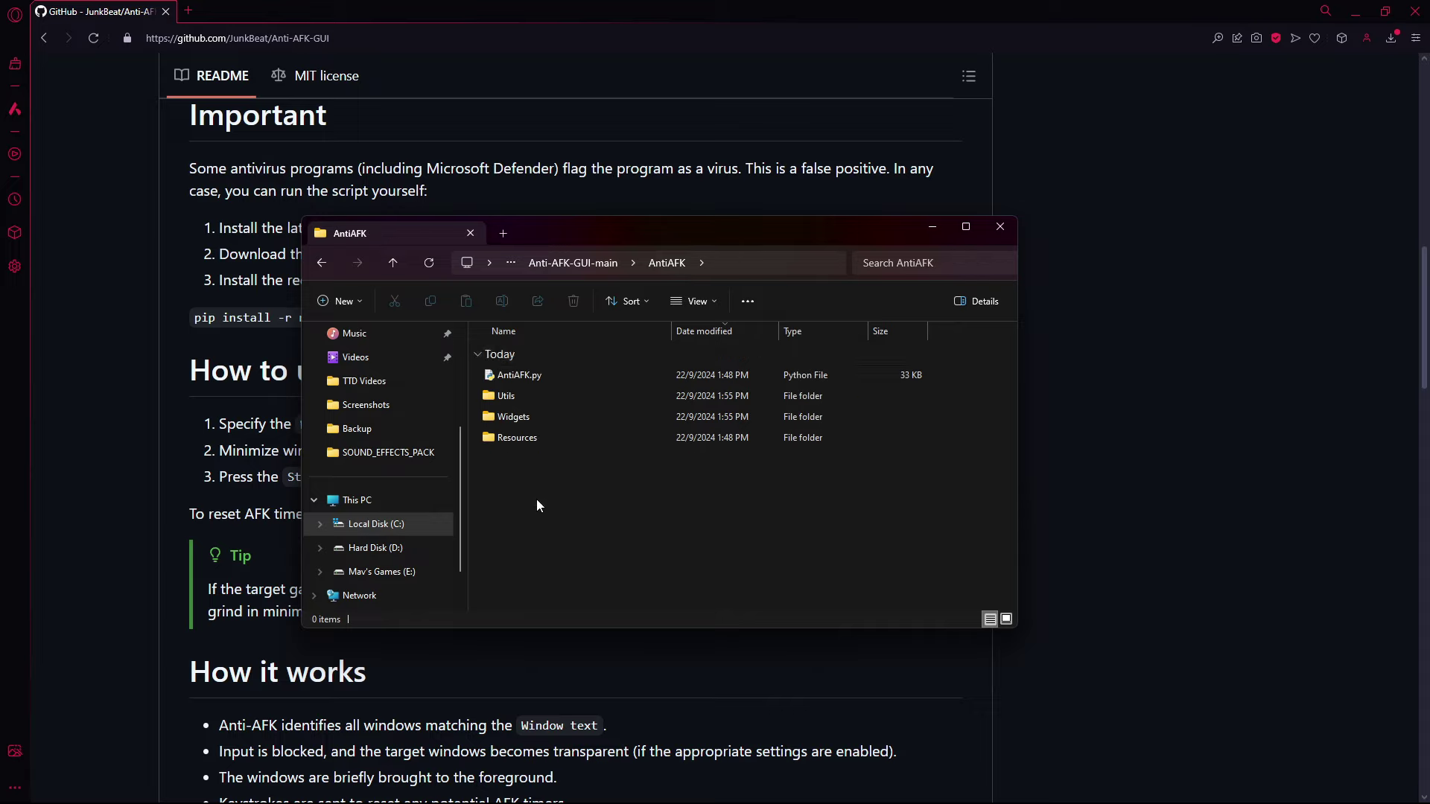
pyautogui.doubleClick(552, 377)
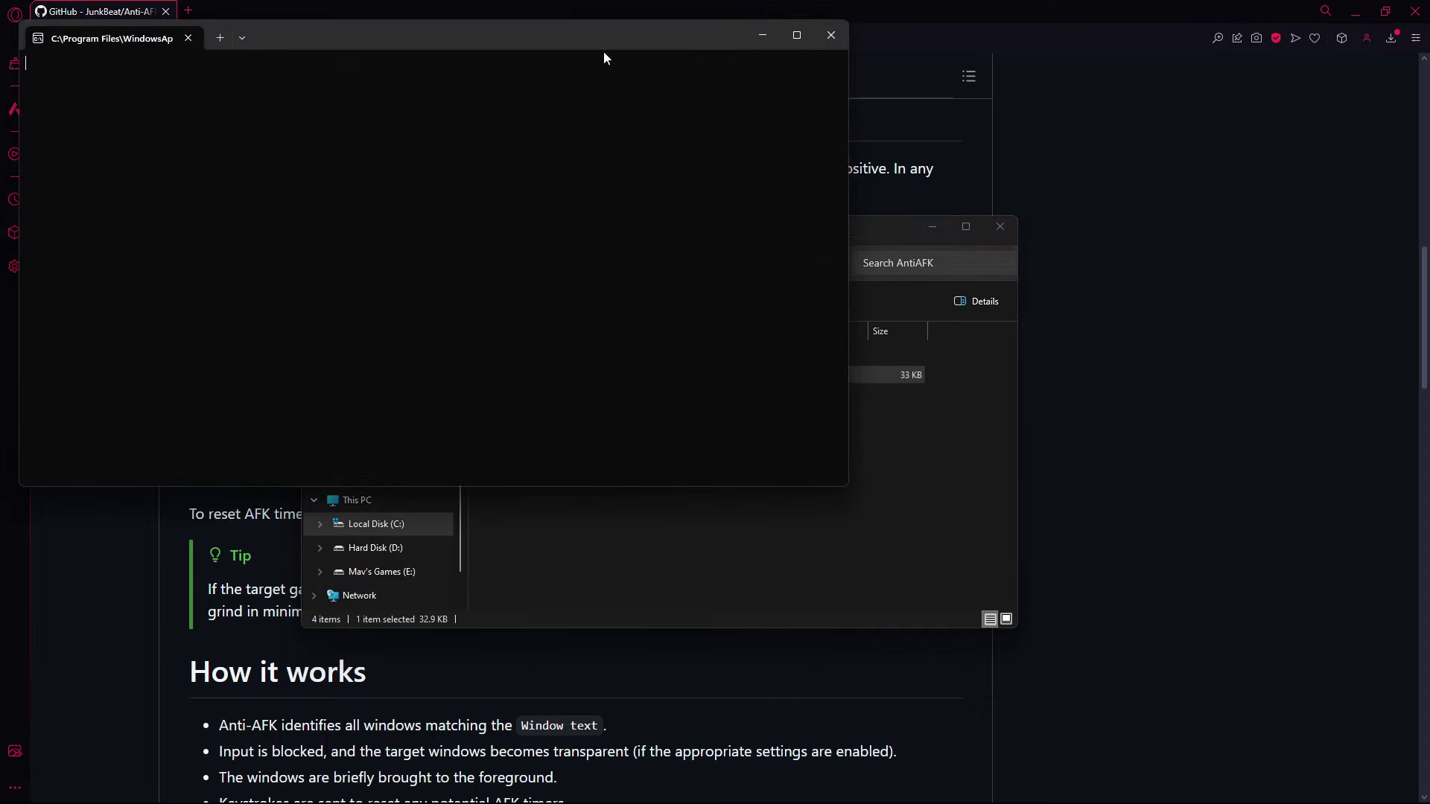
pyautogui.click(762, 34)
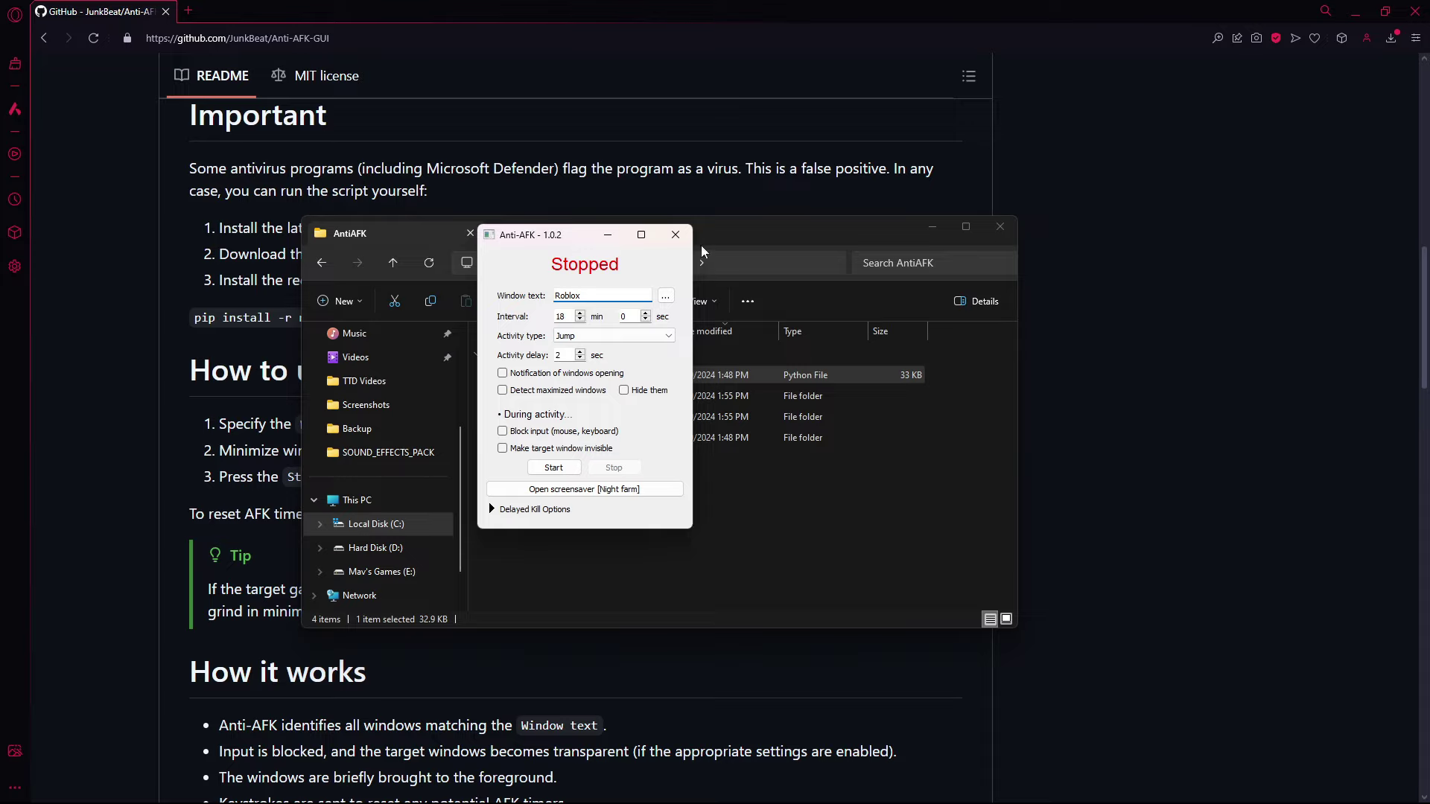
pyautogui.moveTo(590, 241); pyautogui.dragTo(695, 244)
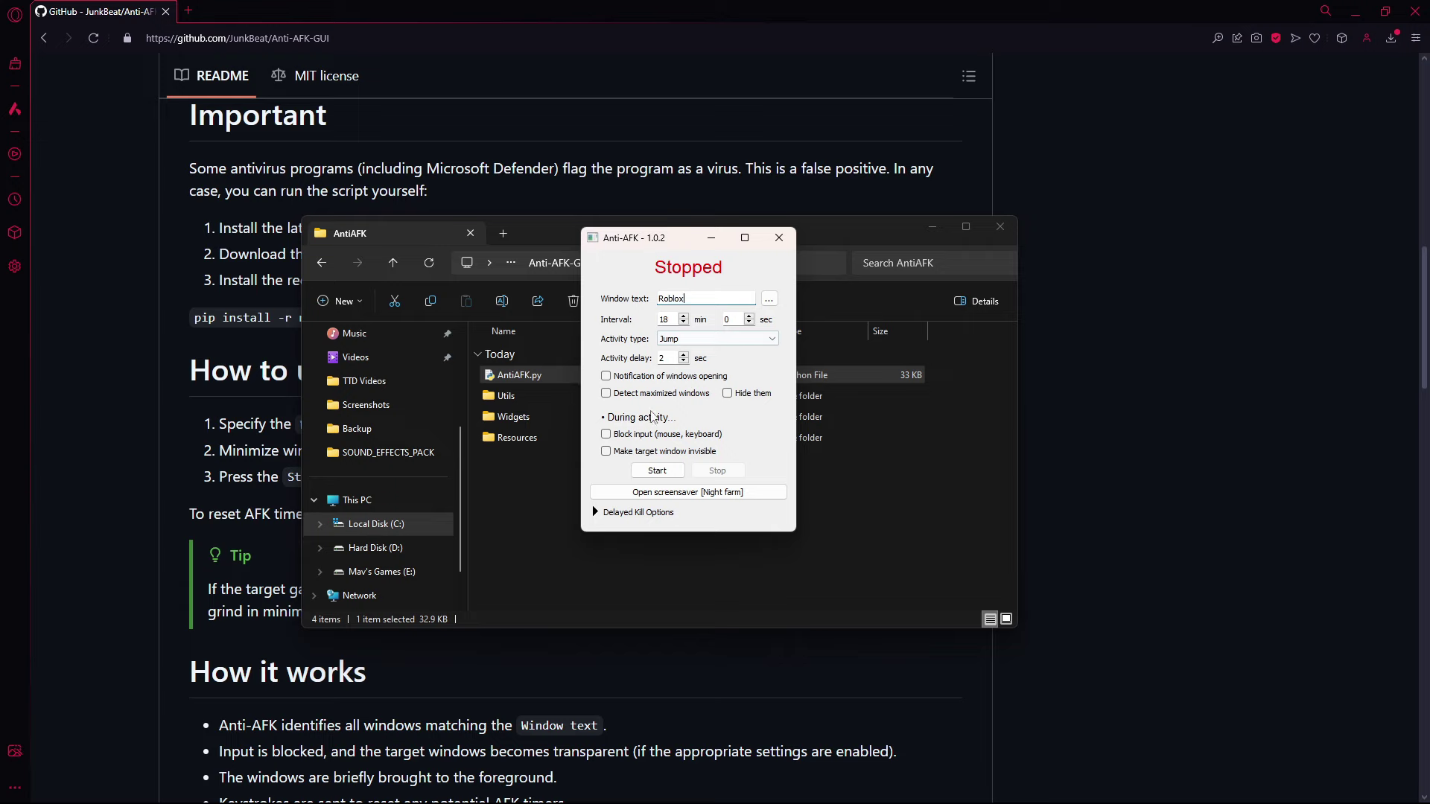
# Select a range of five farm accounts and enable Multi Roblox in Account Manager settings
pyautogui.moveTo(625, 249); pyautogui.dragTo(650, 232)
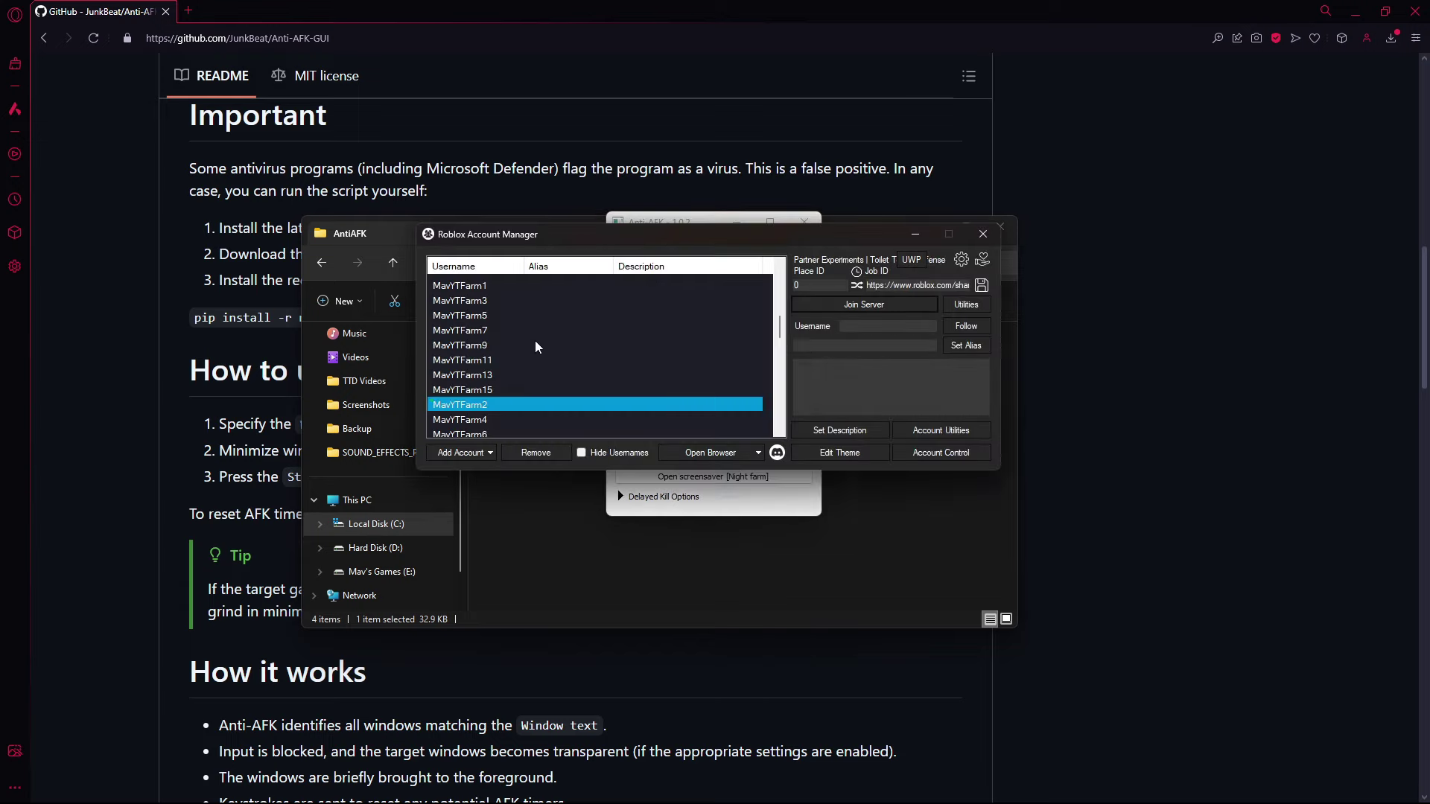
pyautogui.scroll(-1, 543, 345)
pyautogui.scroll(1, 514, 349)
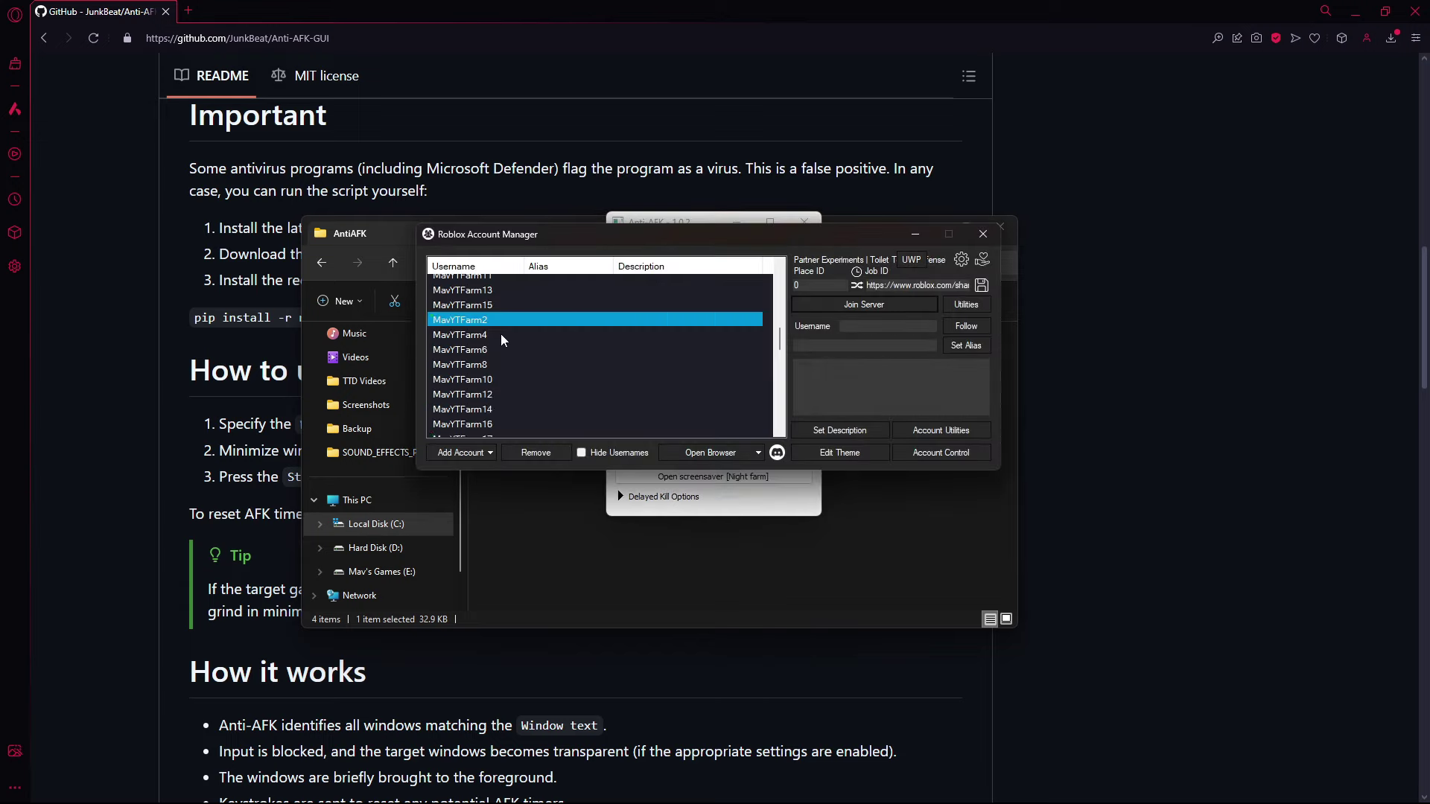
pyautogui.scroll(-2, 505, 335)
pyautogui.scroll(2, 501, 330)
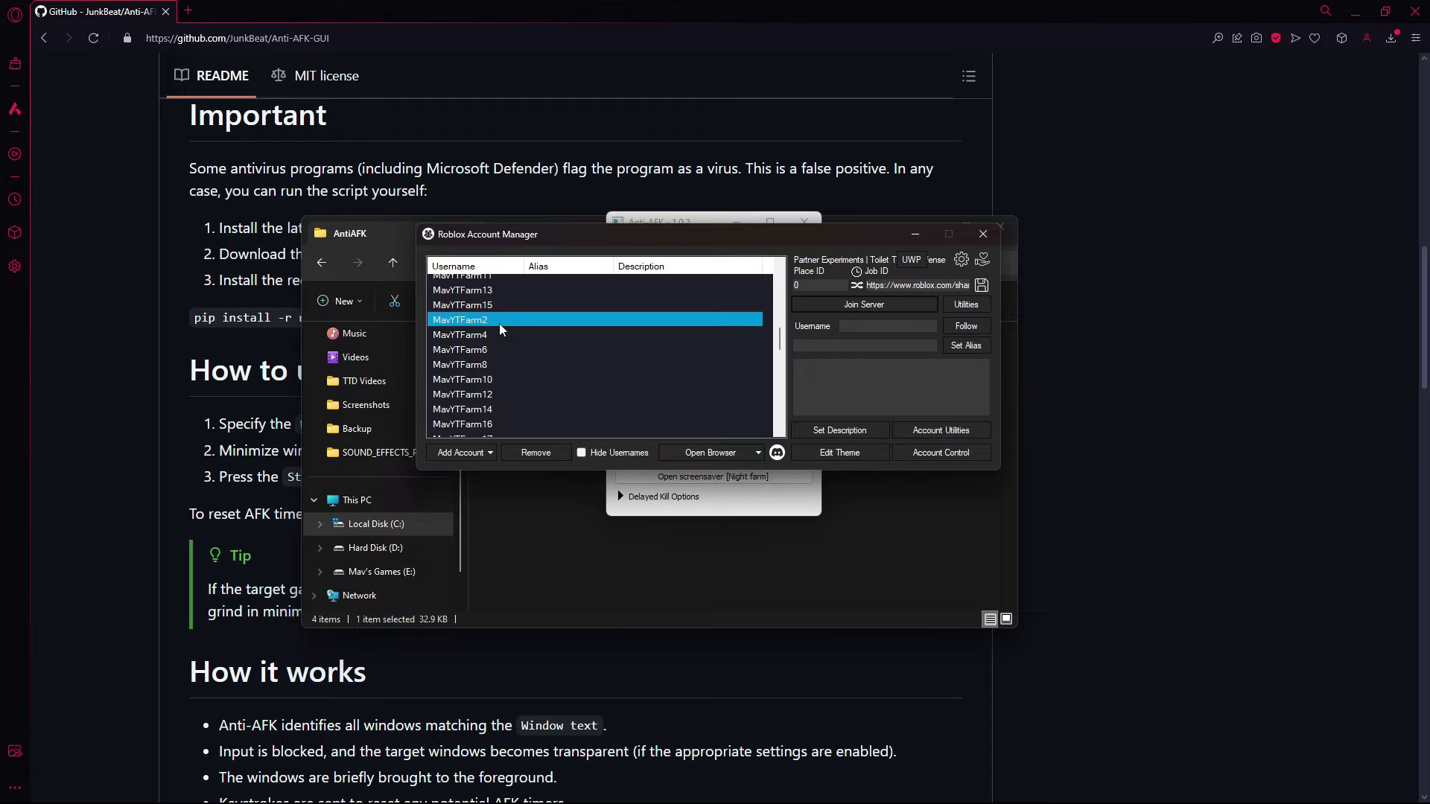
pyautogui.keyDown('shift'); pyautogui.click(506, 367); pyautogui.keyUp('shift')
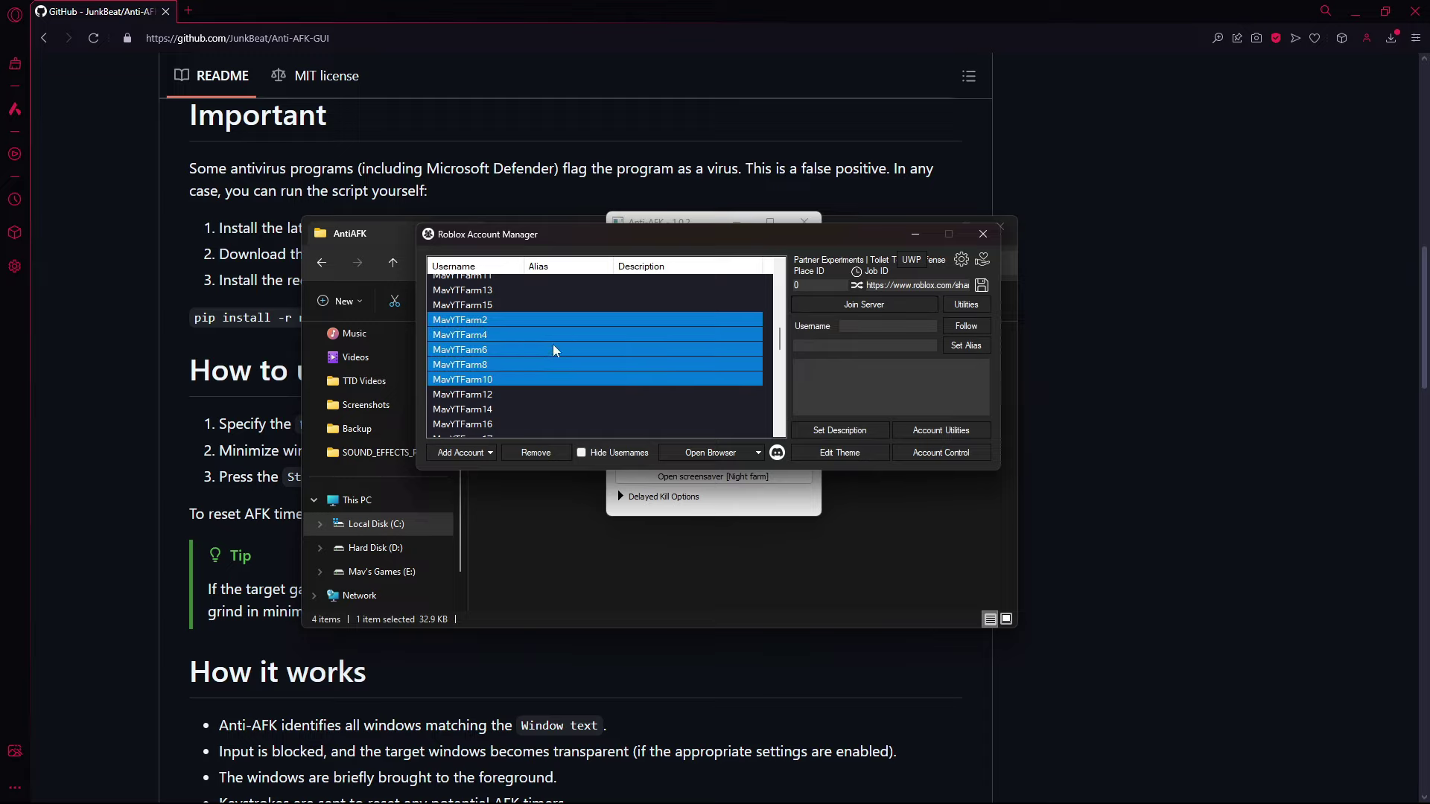
pyautogui.click(961, 260)
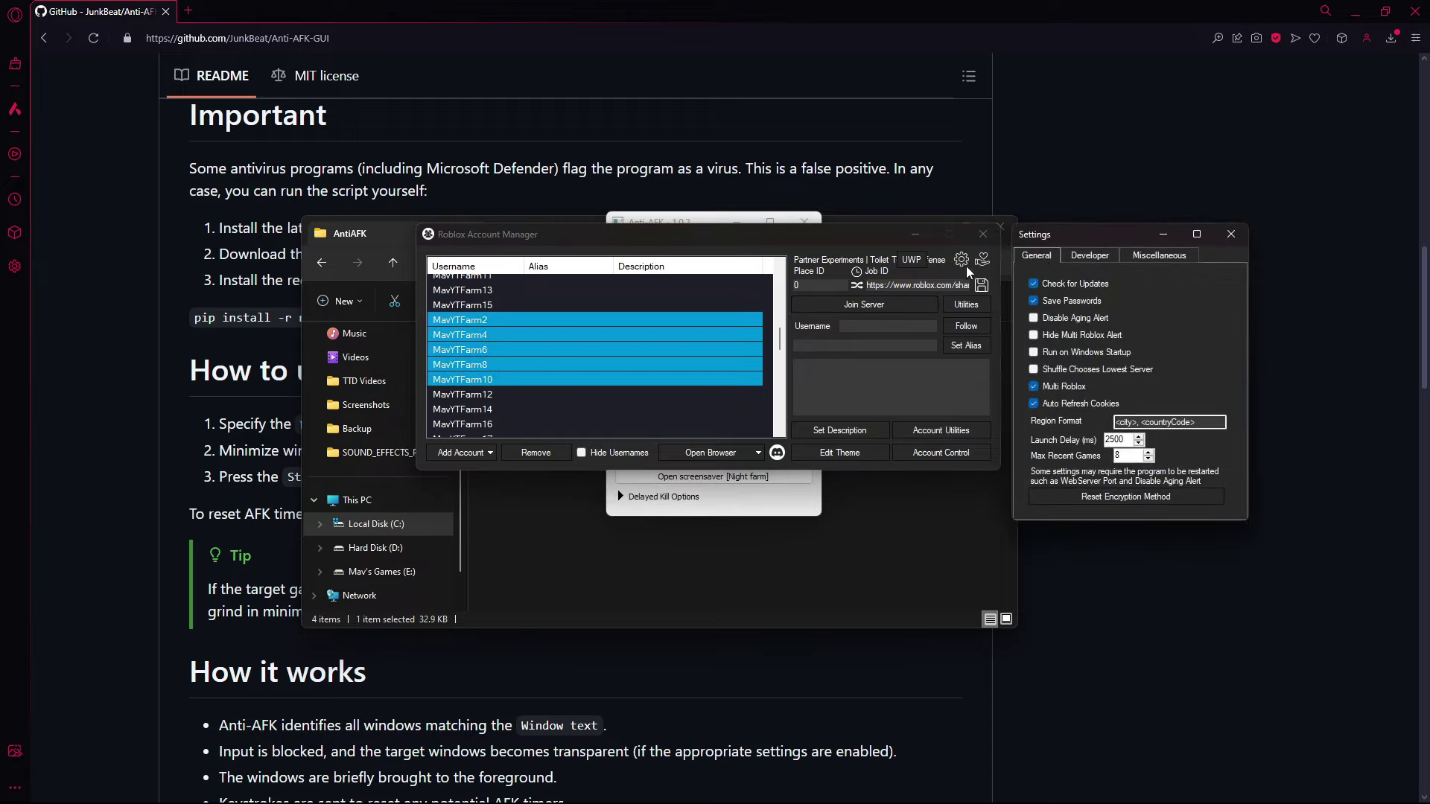
pyautogui.moveTo(1119, 243); pyautogui.dragTo(798, 212)
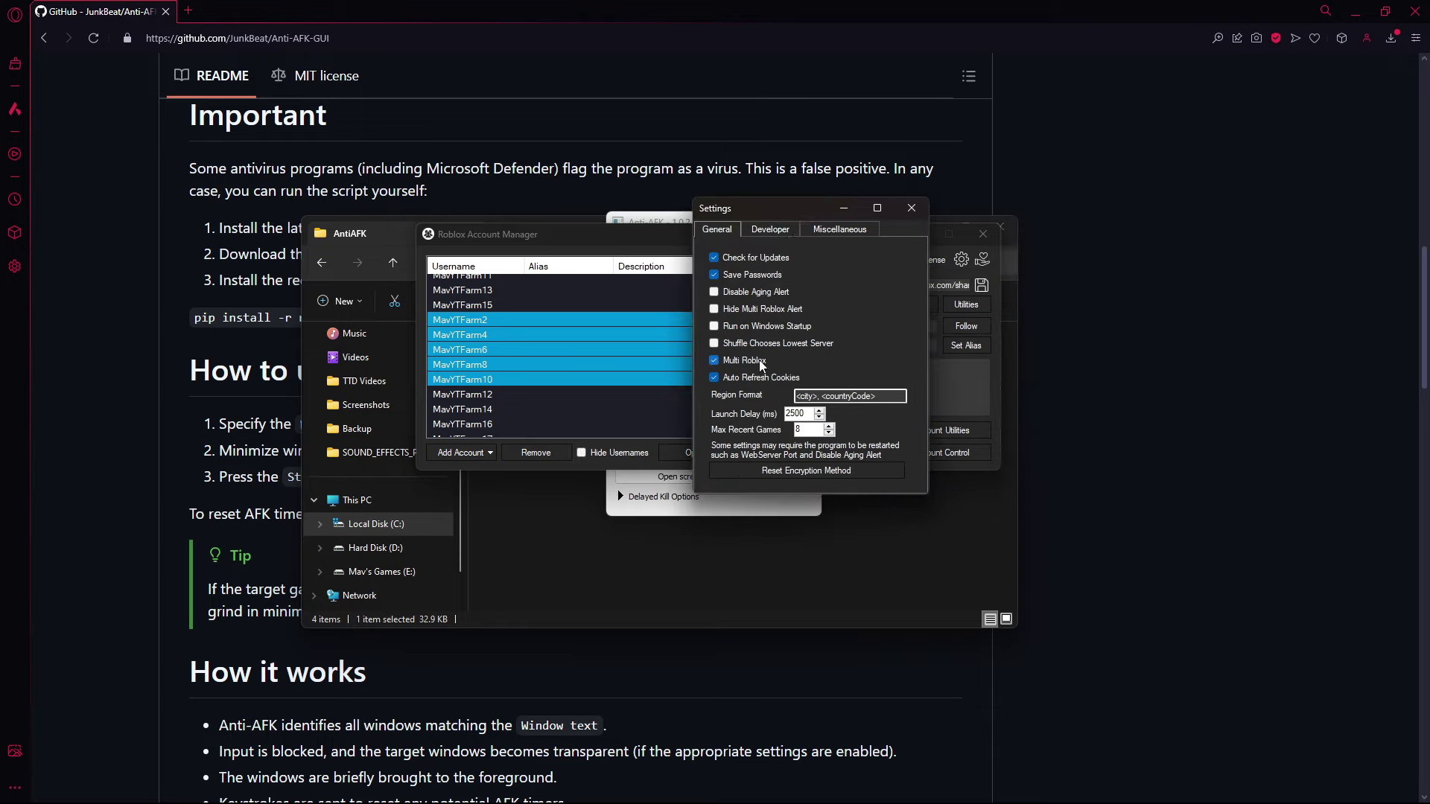
pyautogui.click(911, 208)
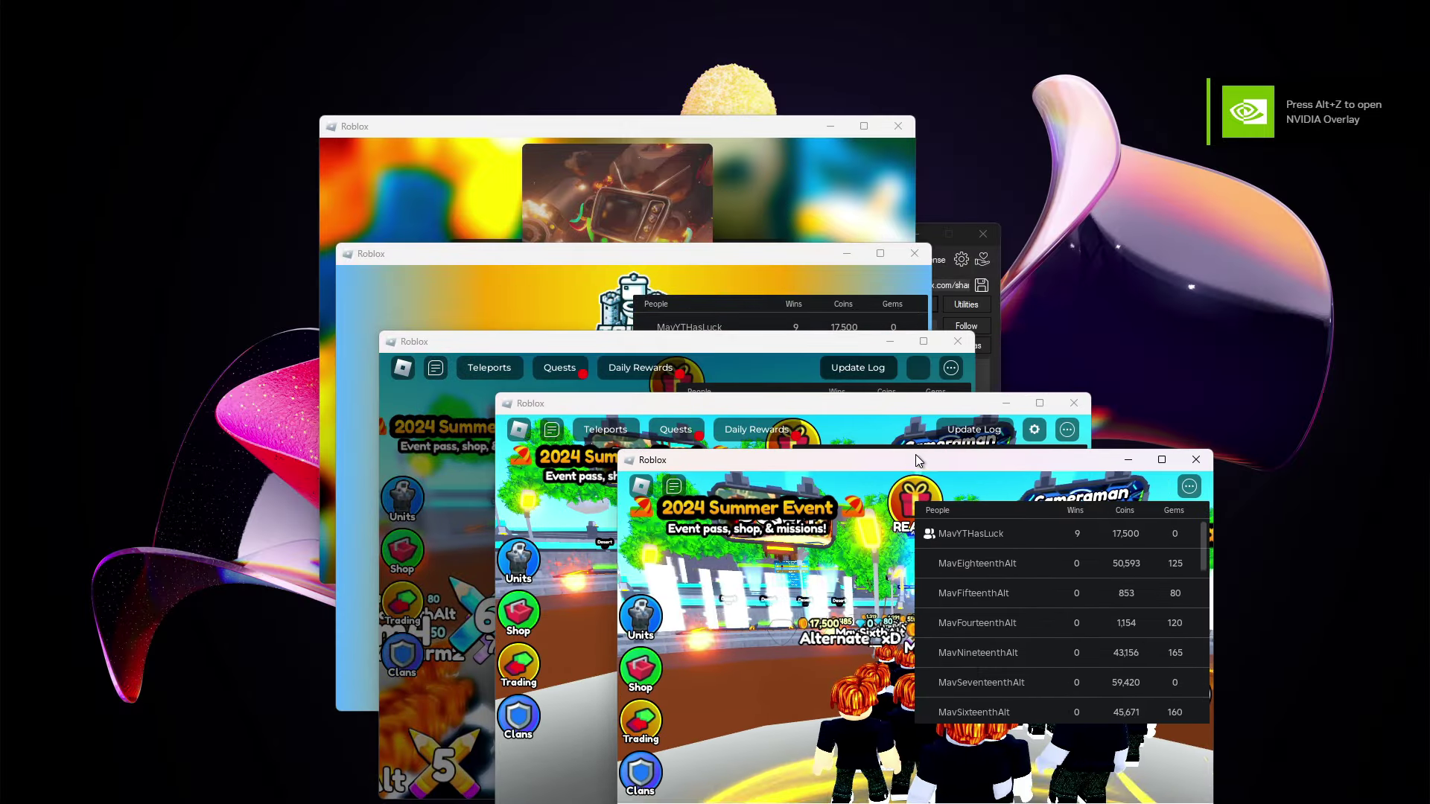
# Launch the five accounts, arrange the manager and Roblox windows, then show the desktop
pyautogui.moveTo(838, 243); pyautogui.dragTo(1193, 120)
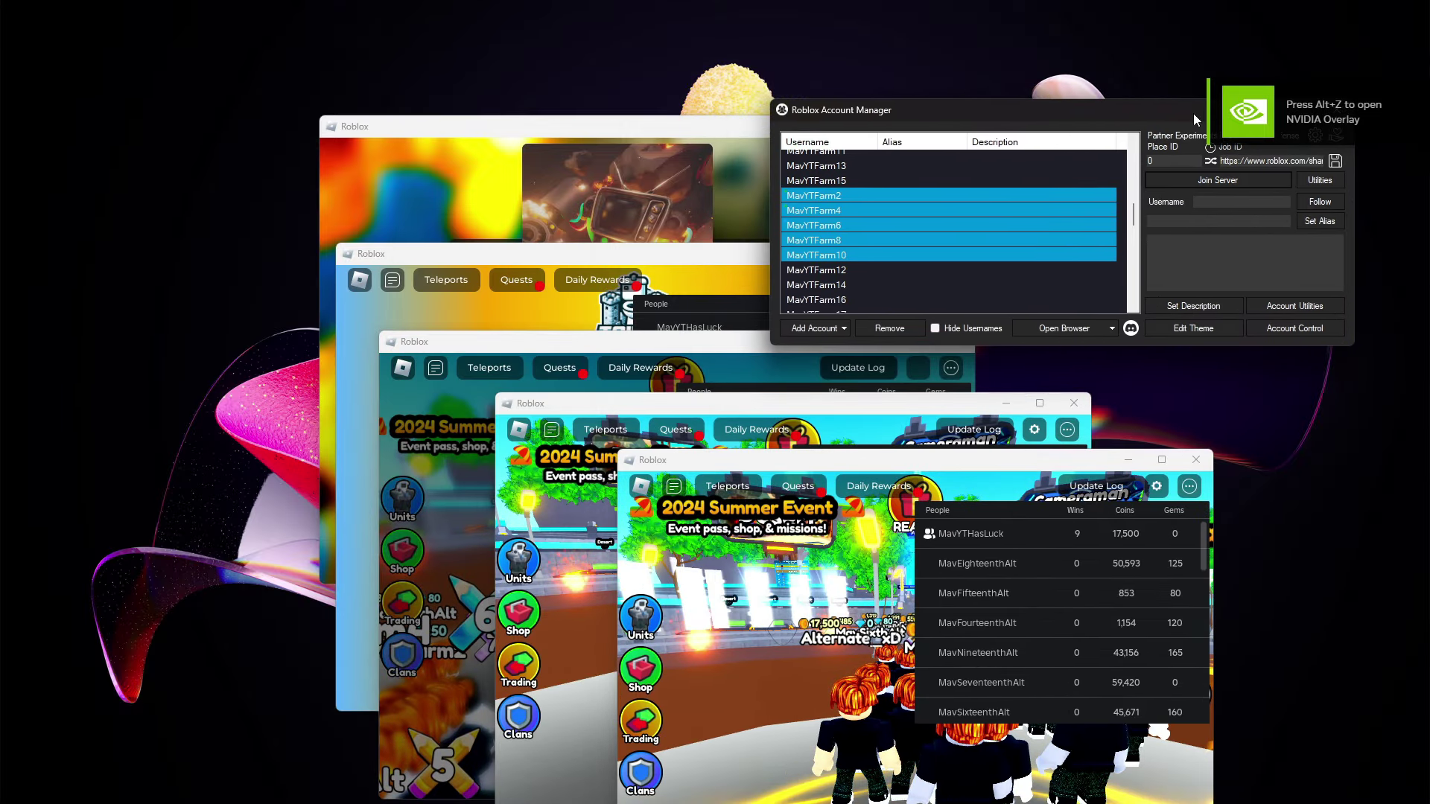
pyautogui.moveTo(759, 126); pyautogui.dragTo(750, 108)
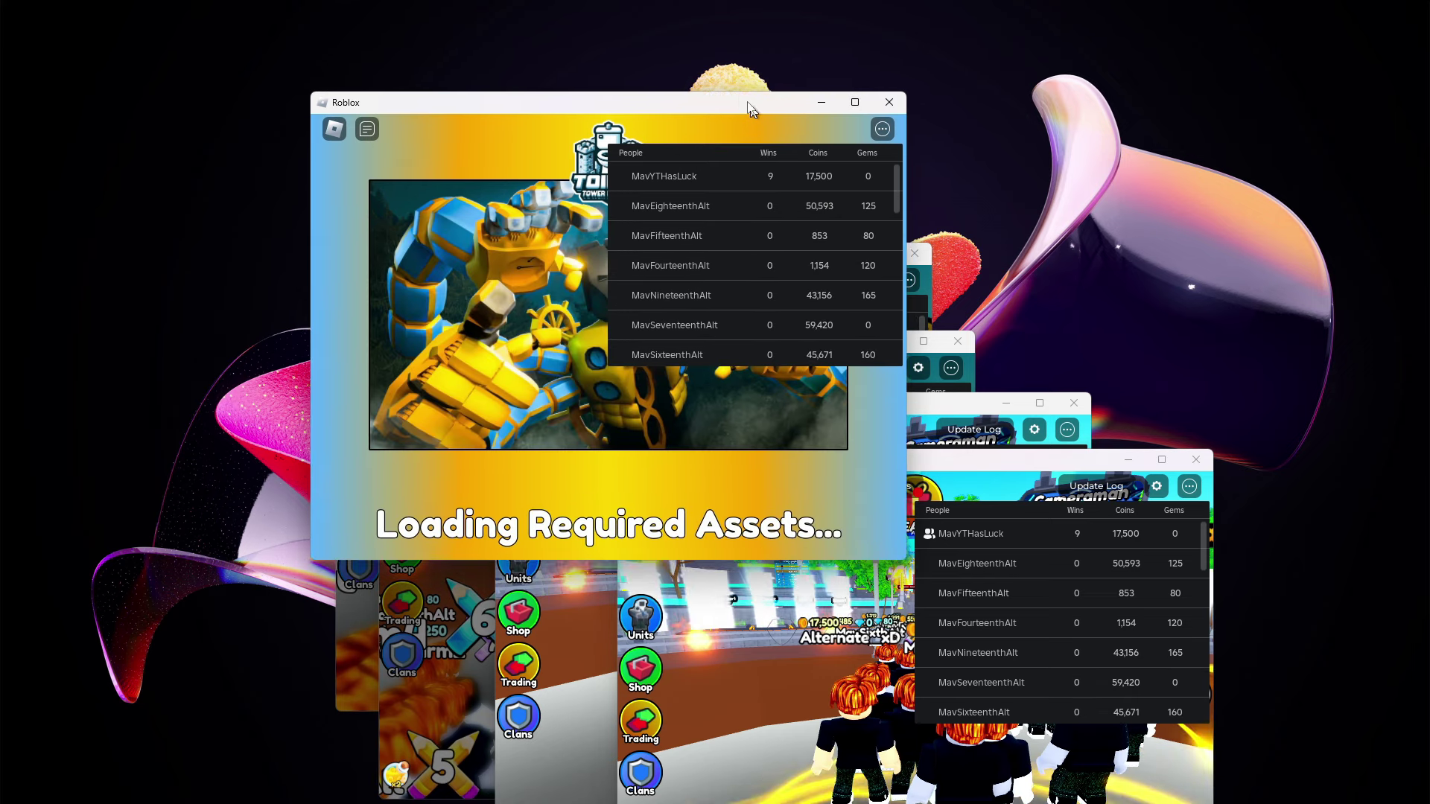
pyautogui.press('super+d')
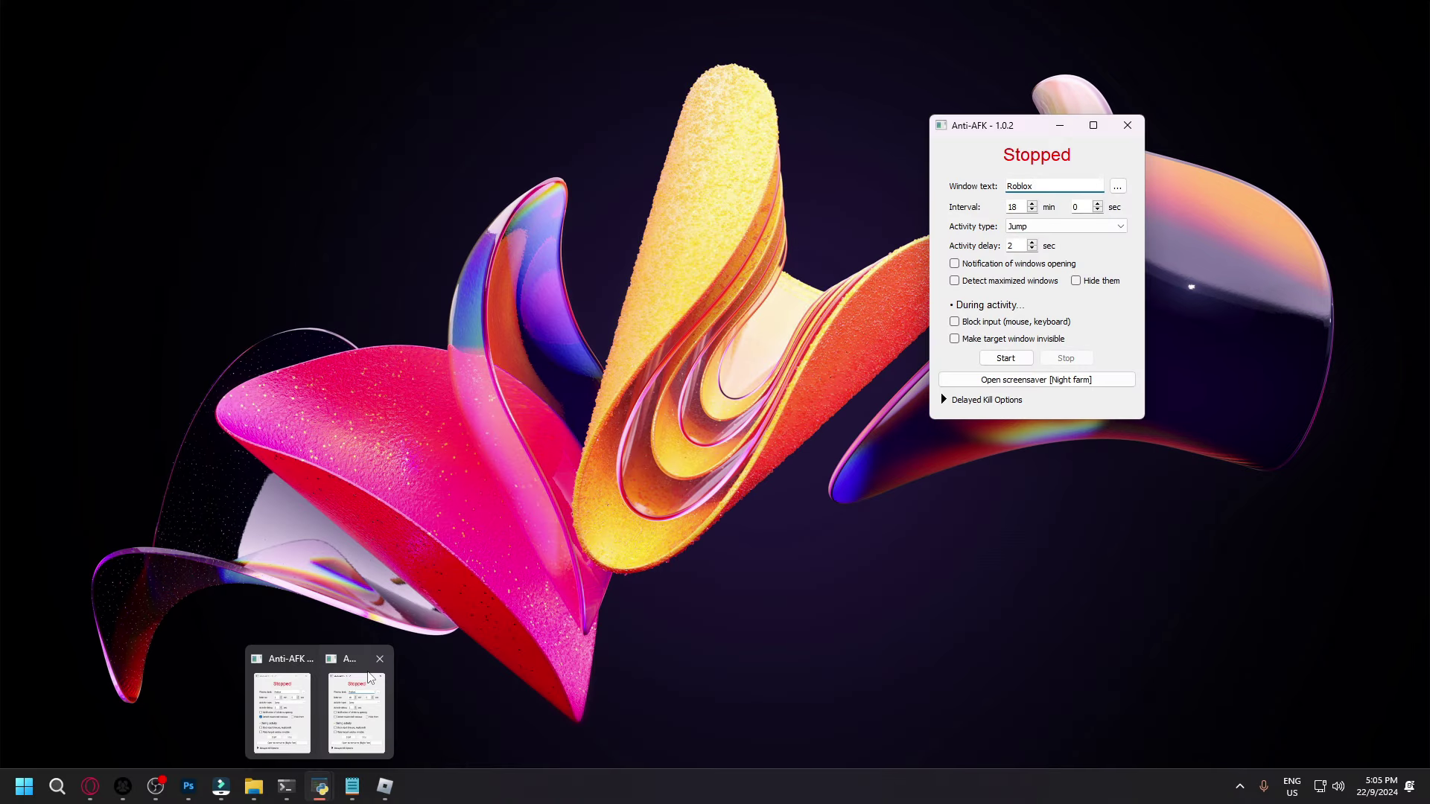
# Close the duplicate Anti-AFK, then start jumping every 2 minutes with maximized-window detection on
pyautogui.click(379, 659)
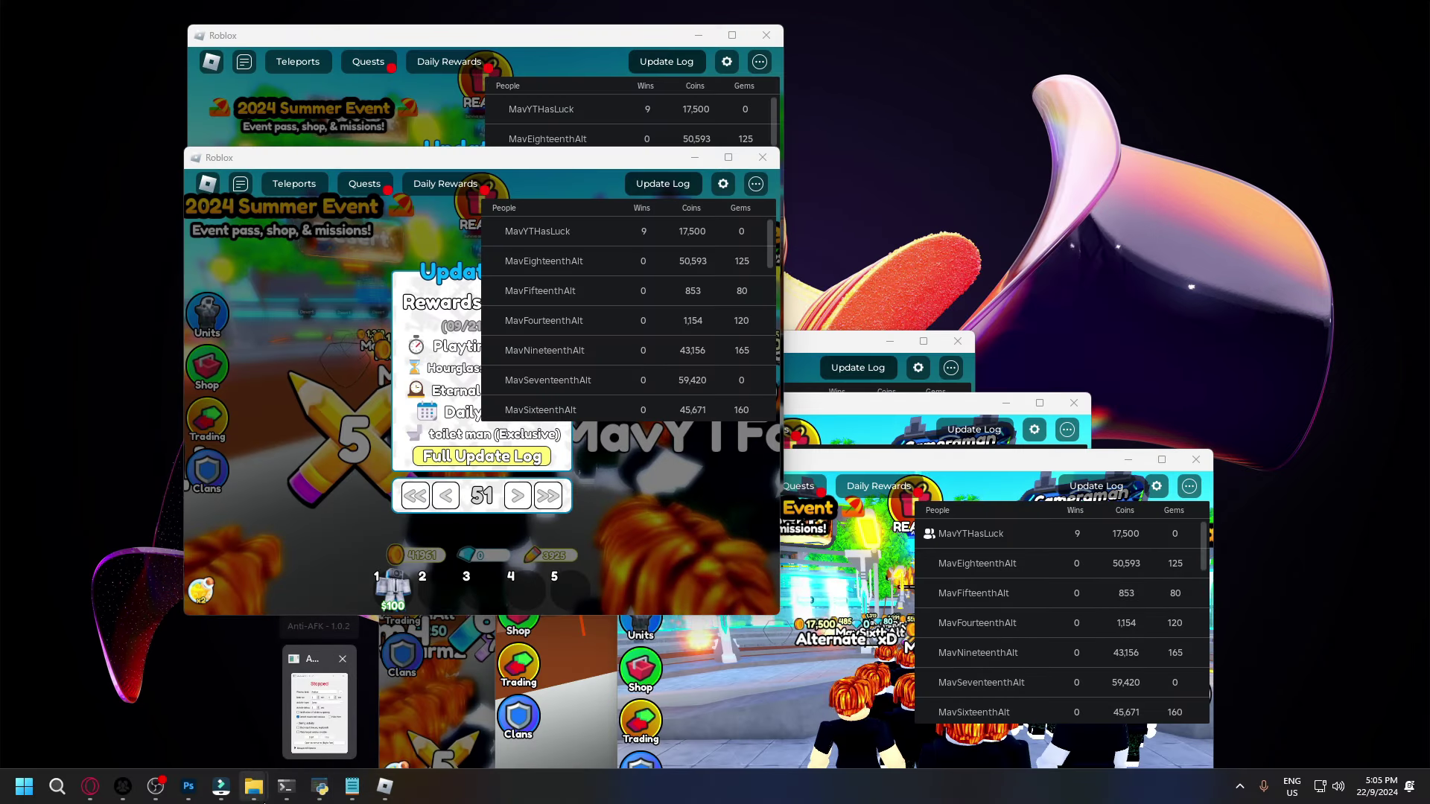
pyautogui.click(416, 675)
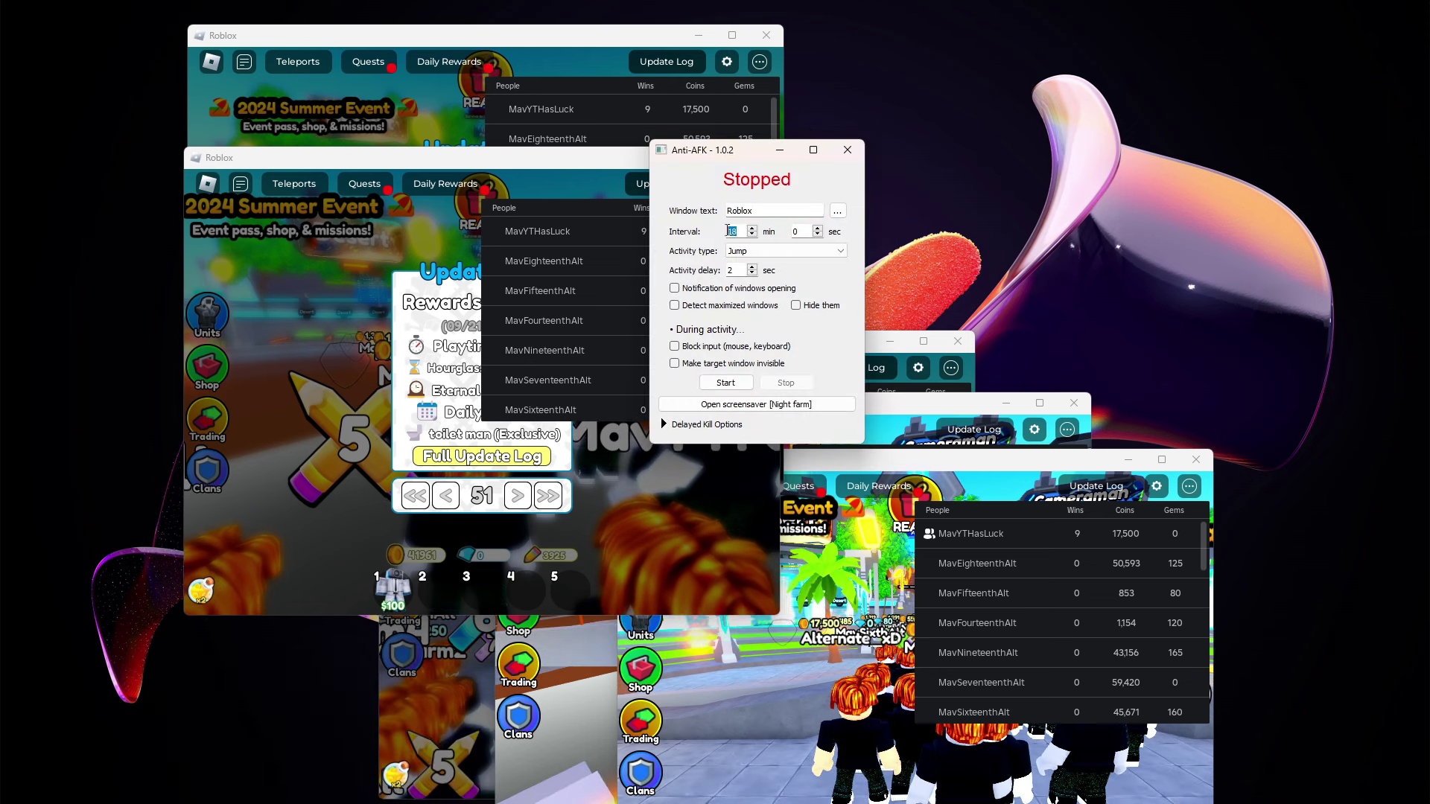
pyautogui.write('2')
pyautogui.press('Tab')
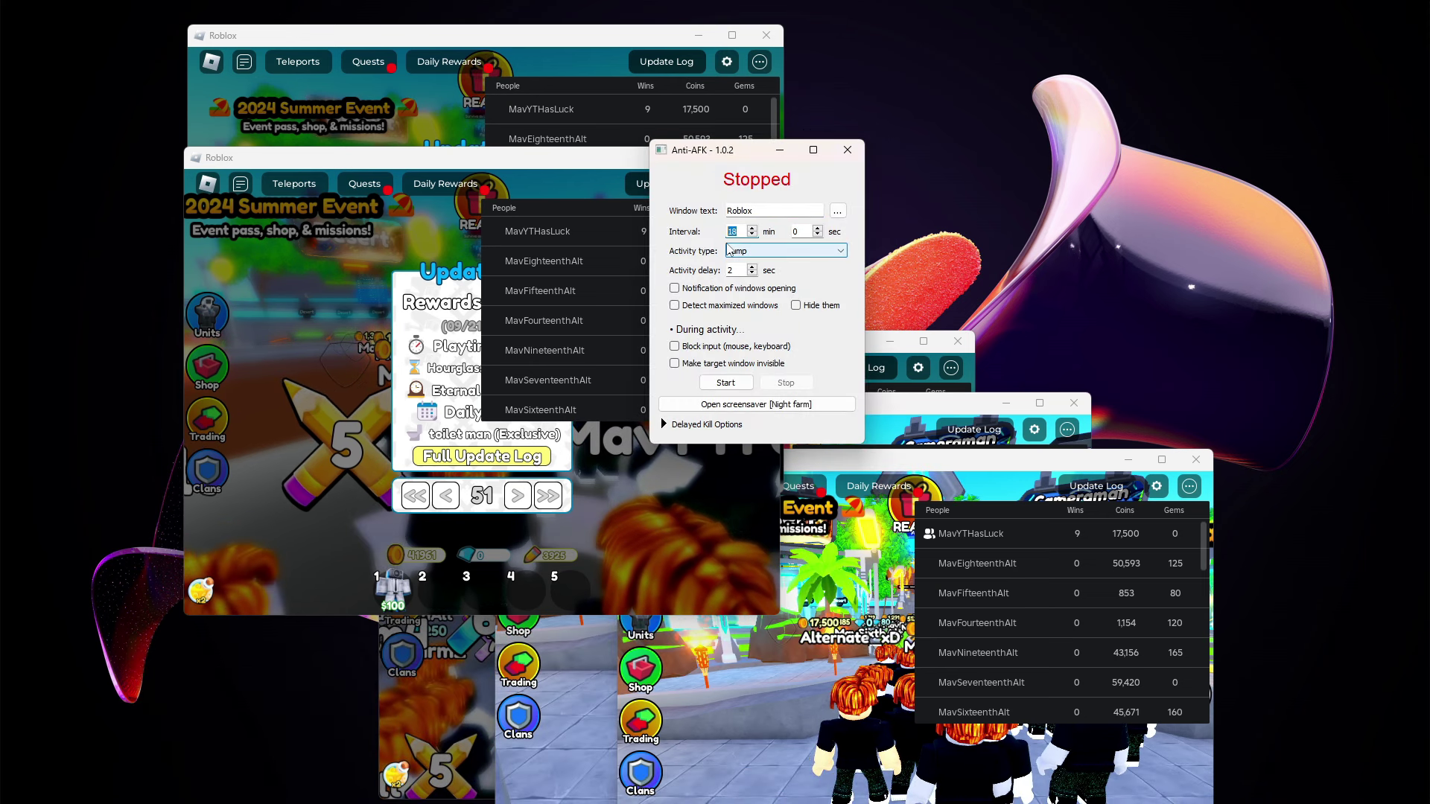
pyautogui.click(675, 306)
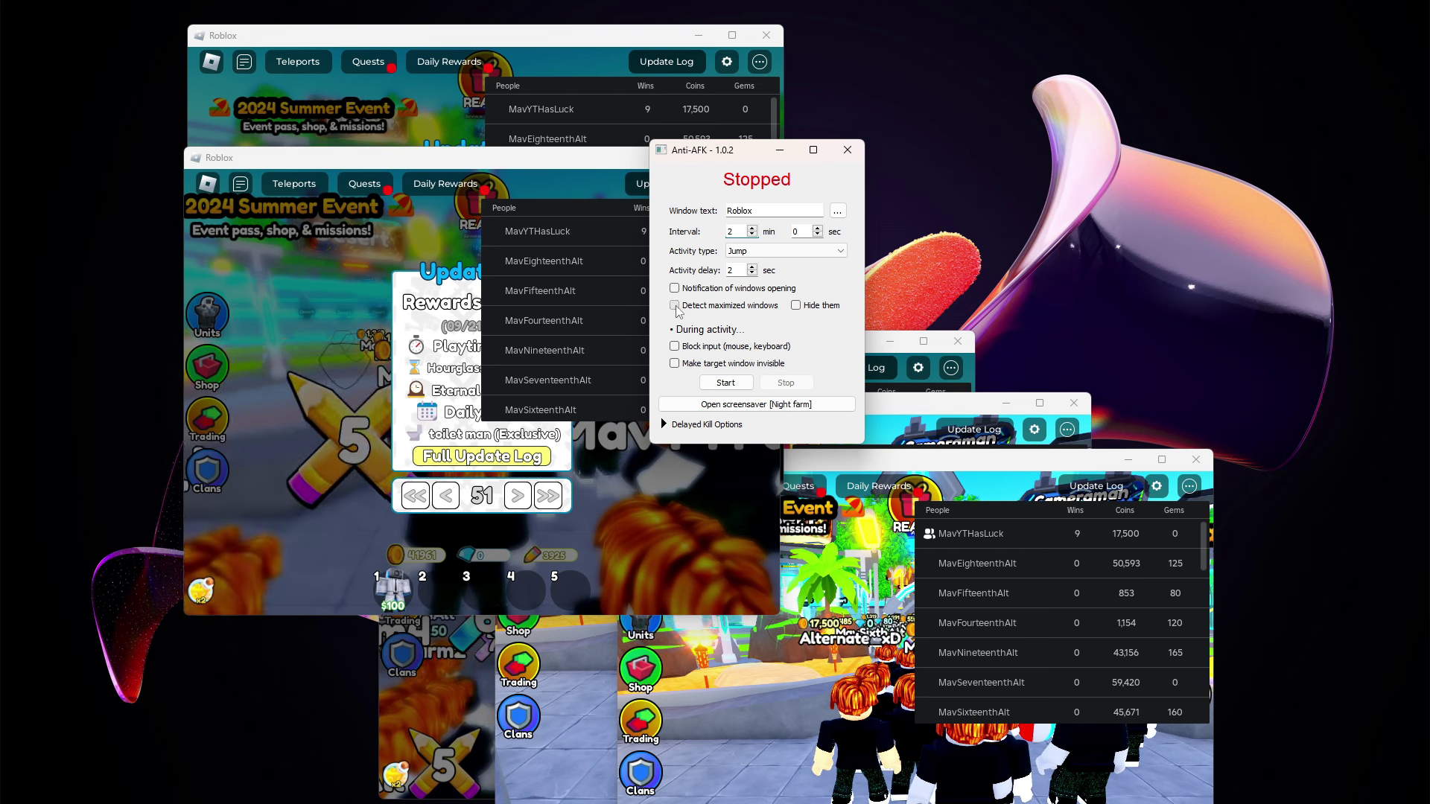
pyautogui.click(675, 307)
pyautogui.moveTo(716, 150); pyautogui.dragTo(1055, 80)
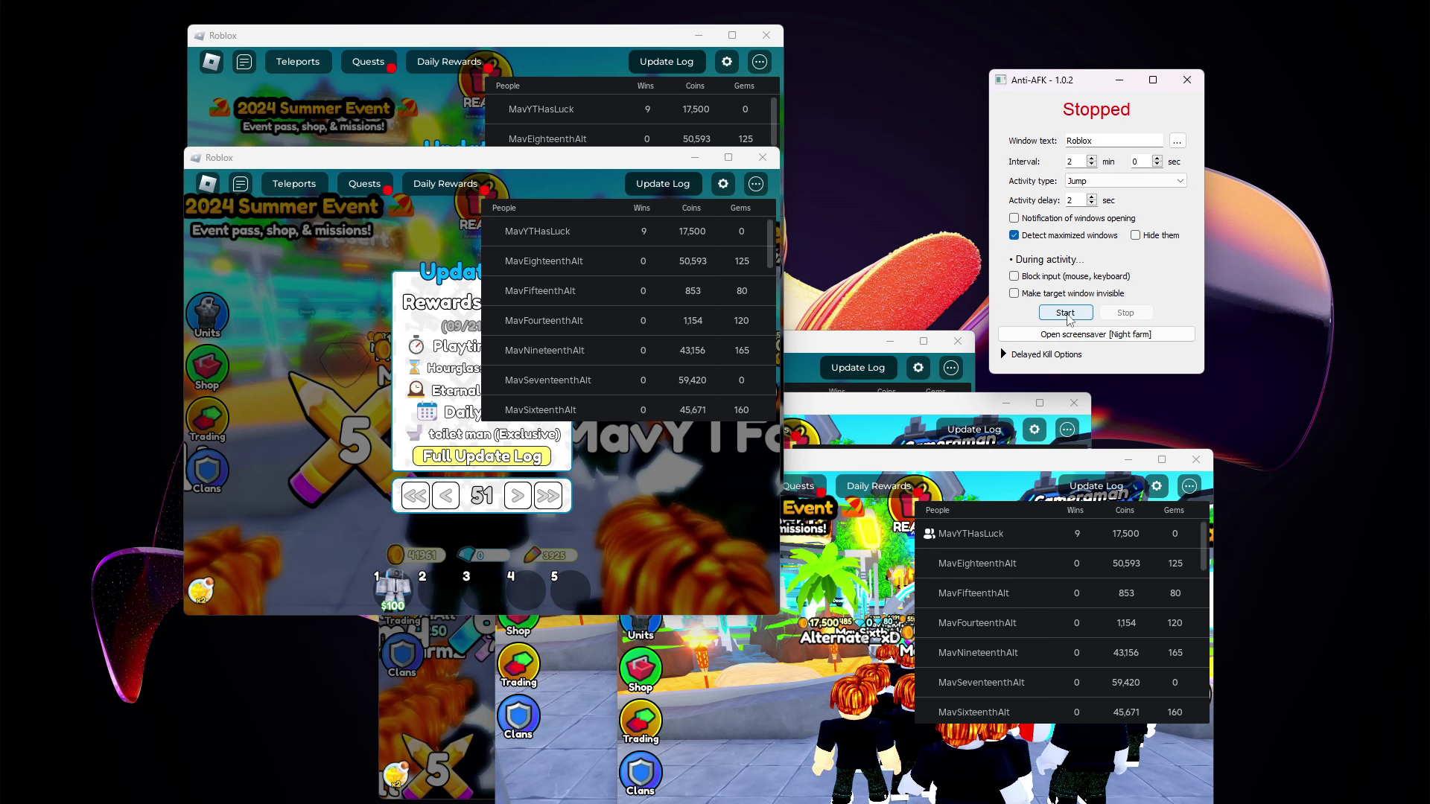
pyautogui.click(1066, 313)
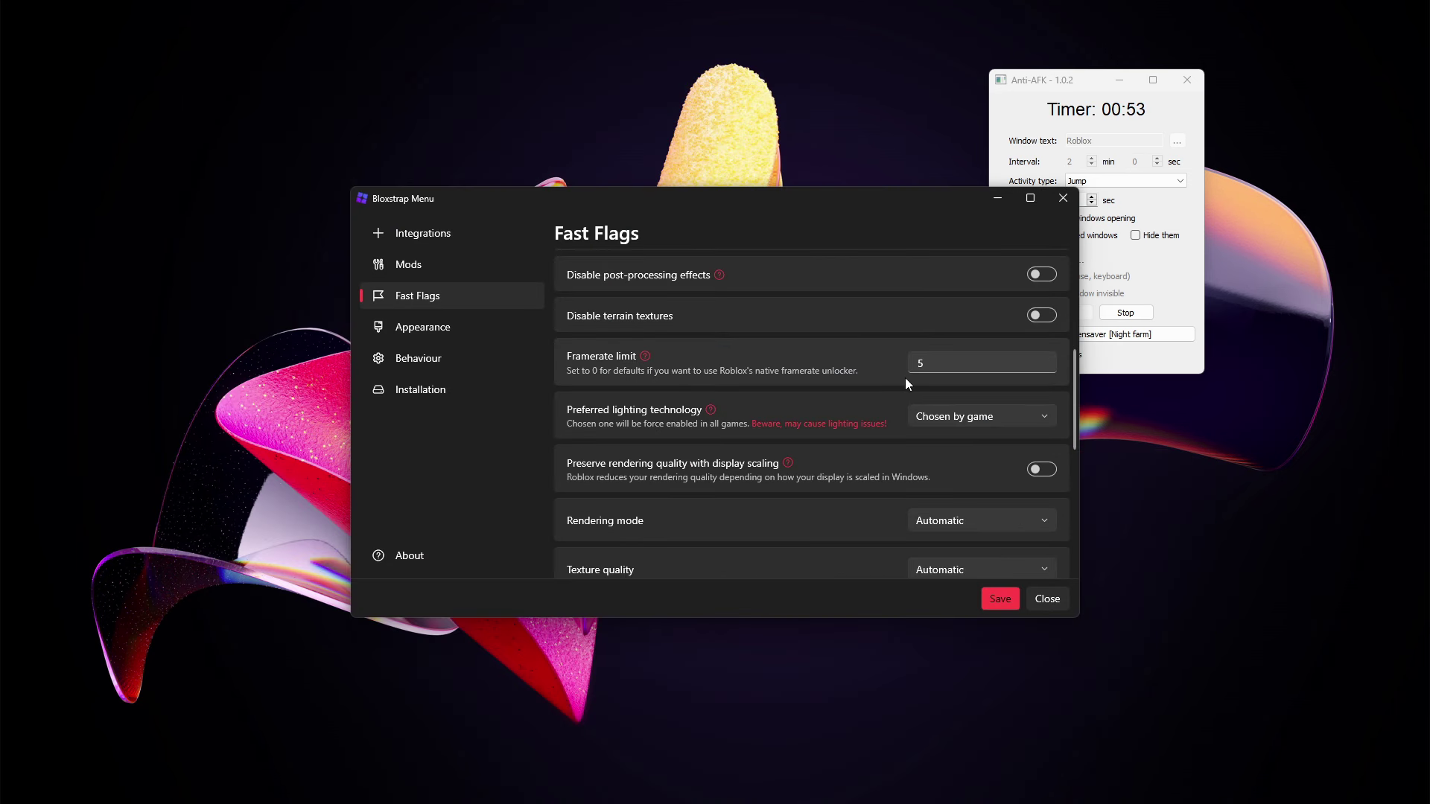
# Save Bloxstrap's framerate limit as 0, then walk the character in the lobby
pyautogui.click(942, 364)
pyautogui.press('BackSpace')
pyautogui.write('0')
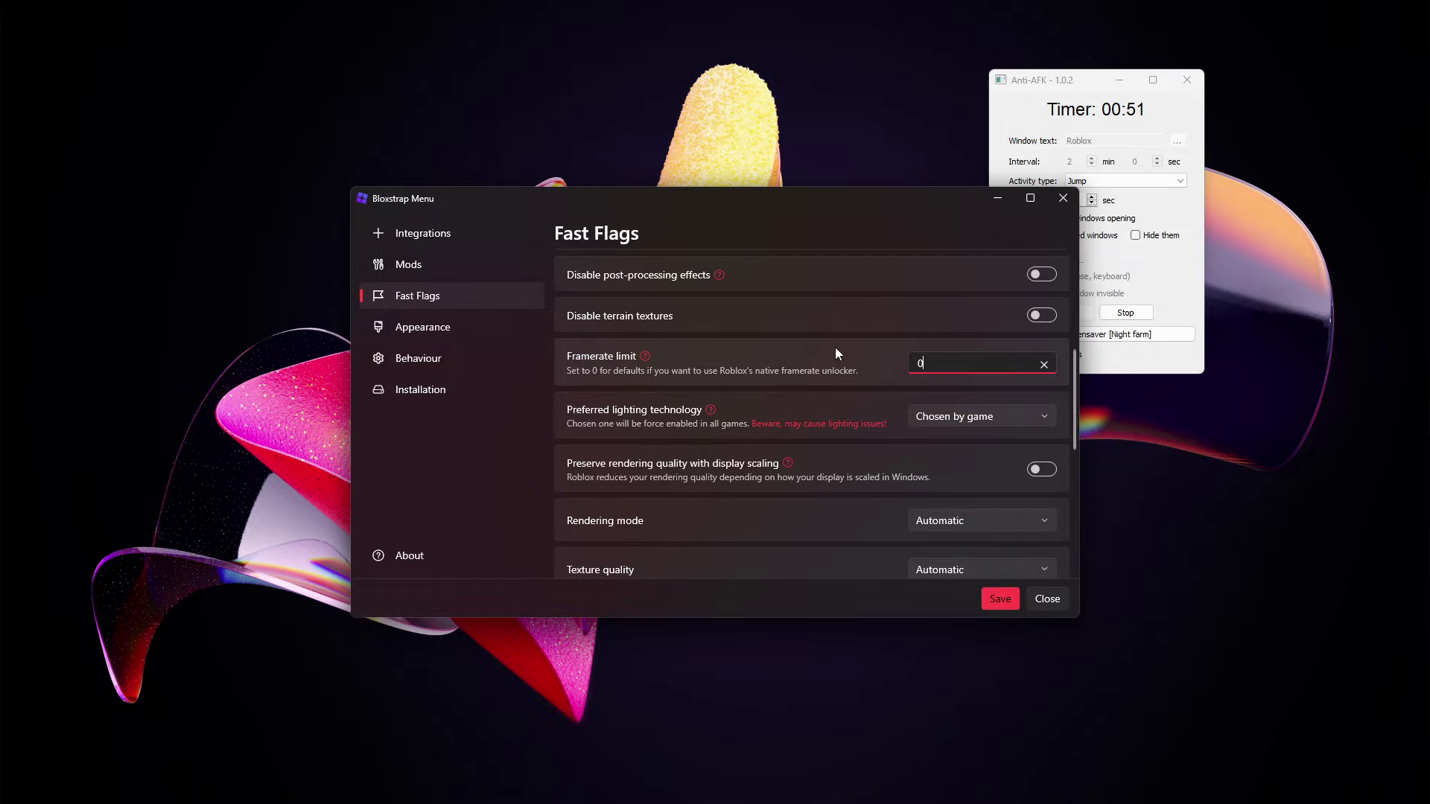
pyautogui.click(1000, 600)
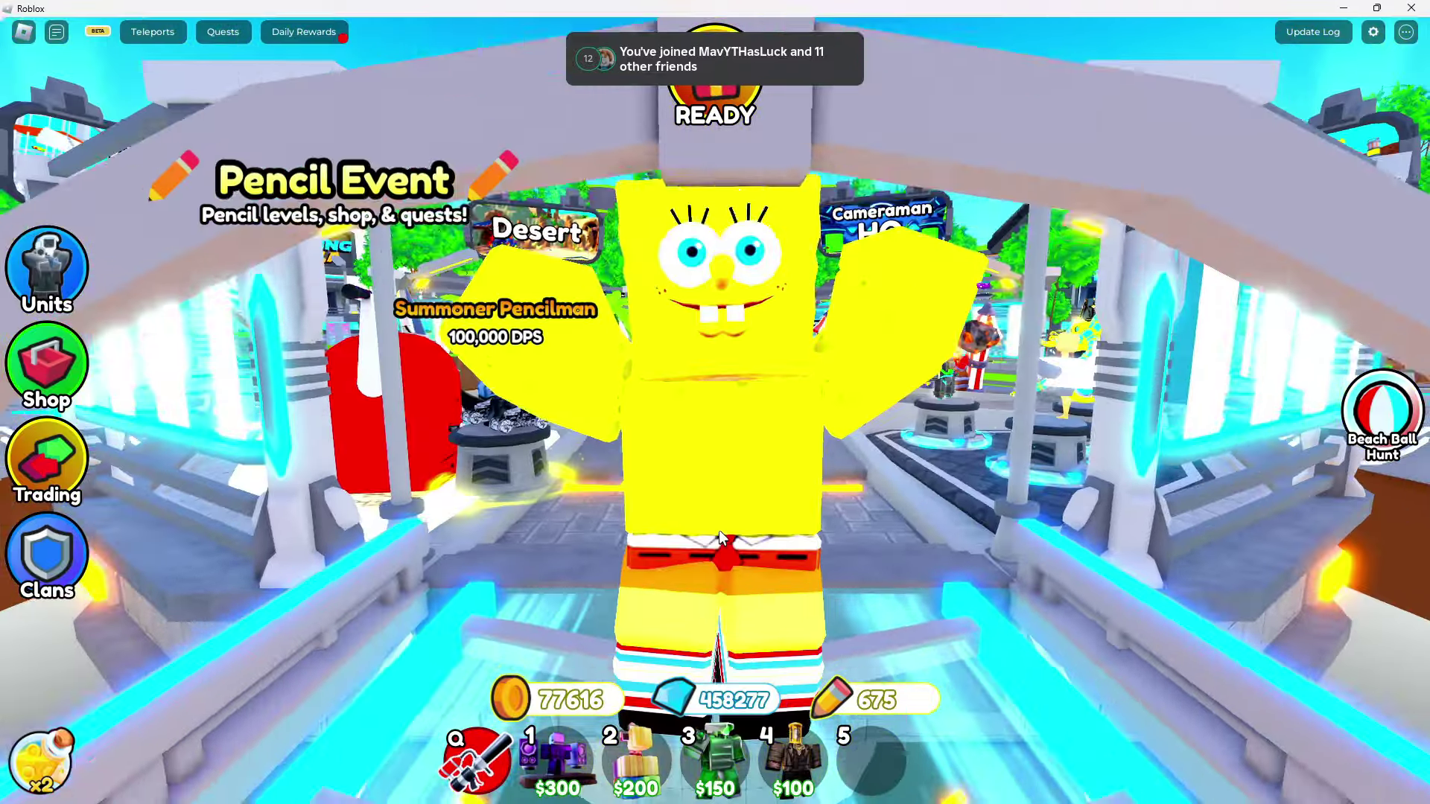
pyautogui.press('s')
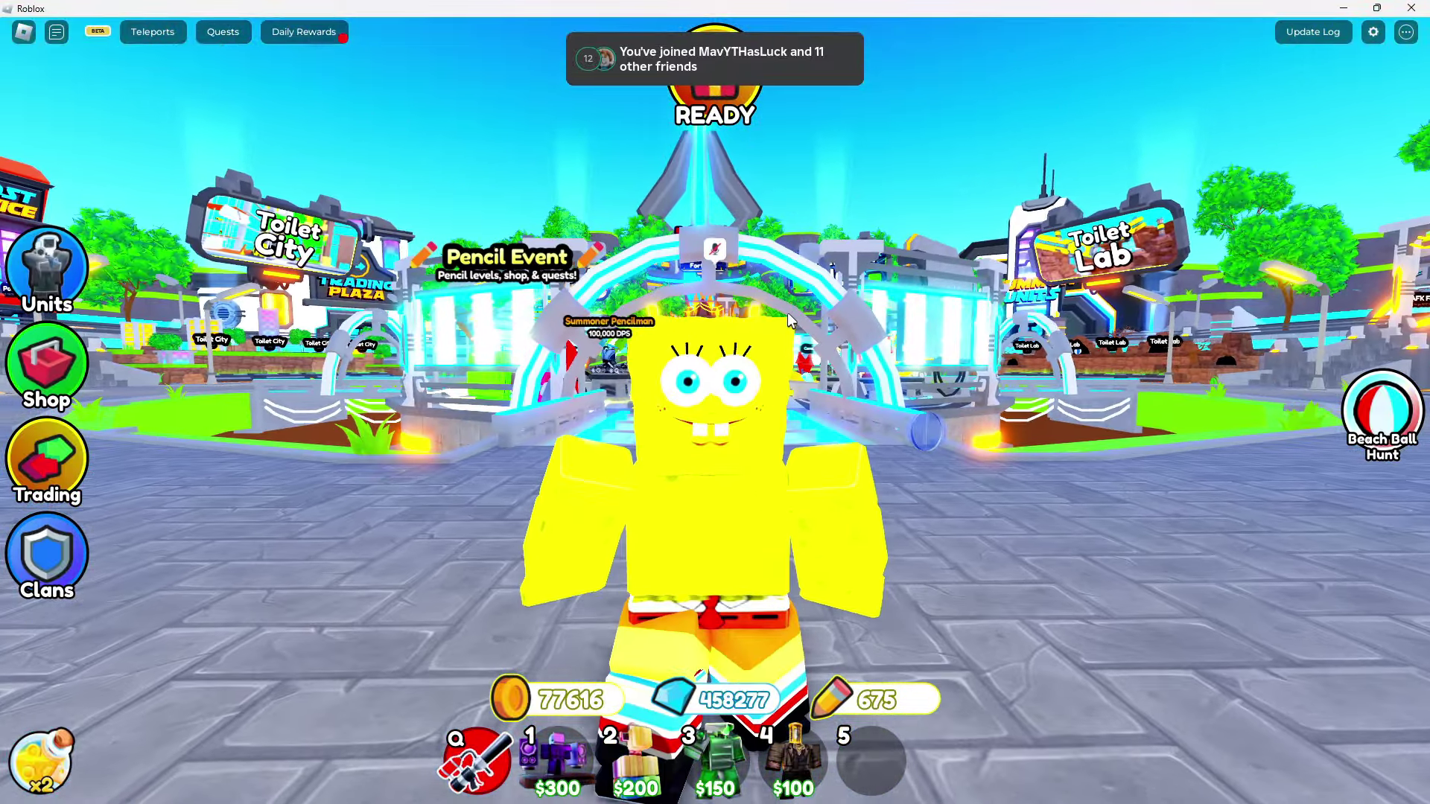
pyautogui.press('s')
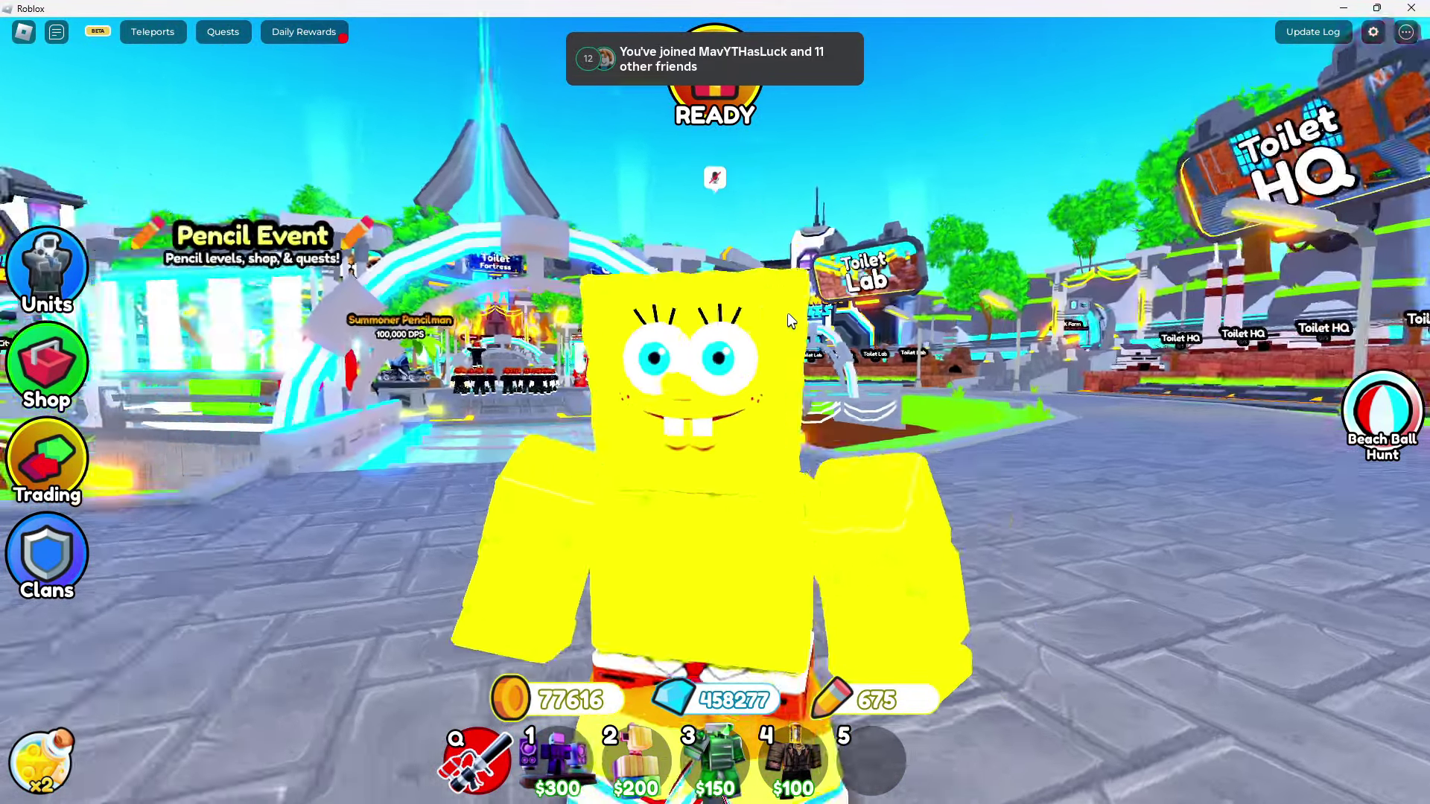